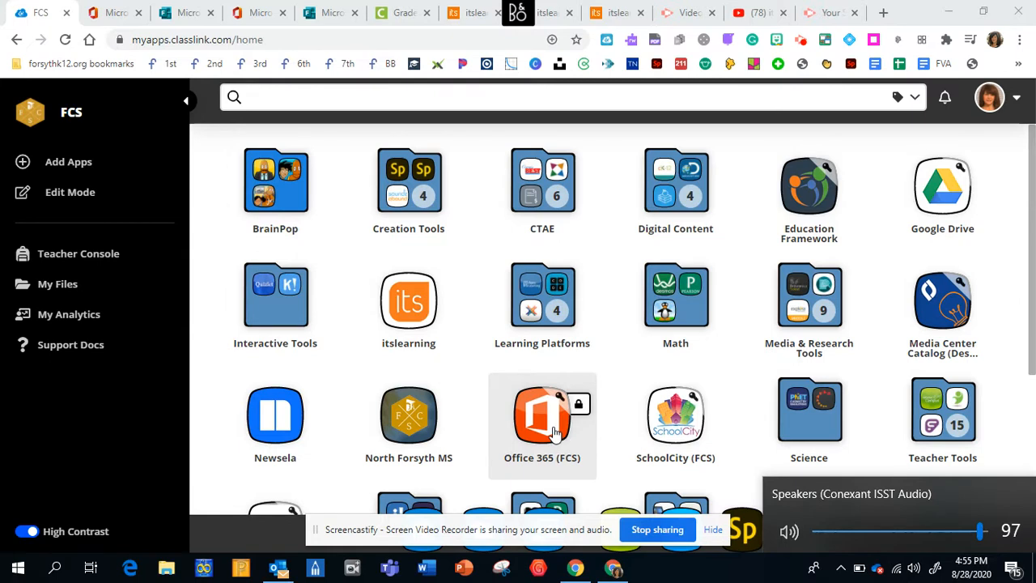
- Open Office 365 from the school app launcher and create a new blank form in Microsoft Forms
{"action": "left_click", "coordinate": [556, 433]}
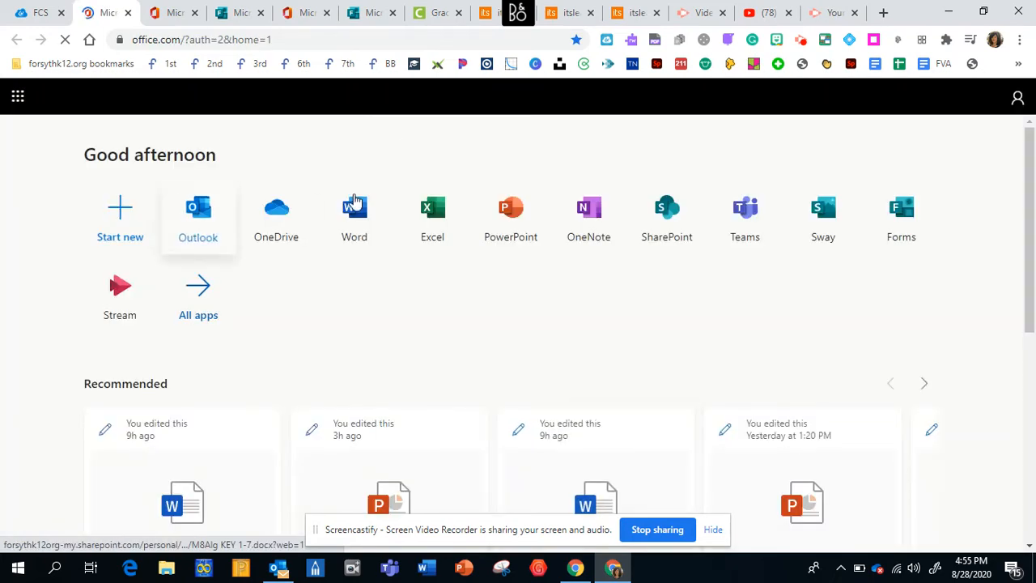
{"action": "left_click", "coordinate": [908, 232]}
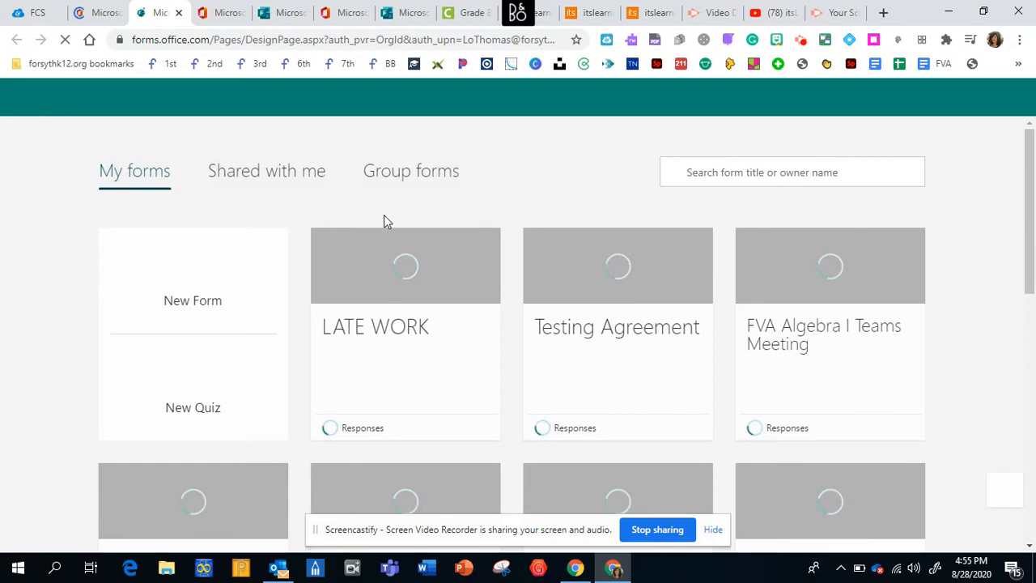
{"action": "left_click", "coordinate": [189, 287]}
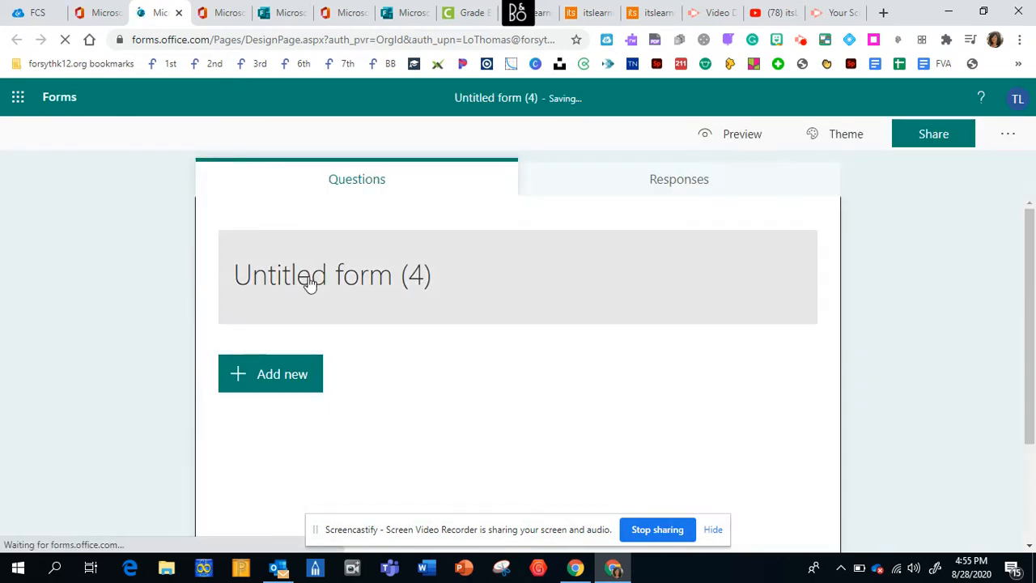
- Title the form "Late Work (practice)"
{"action": "left_click", "coordinate": [310, 277]}
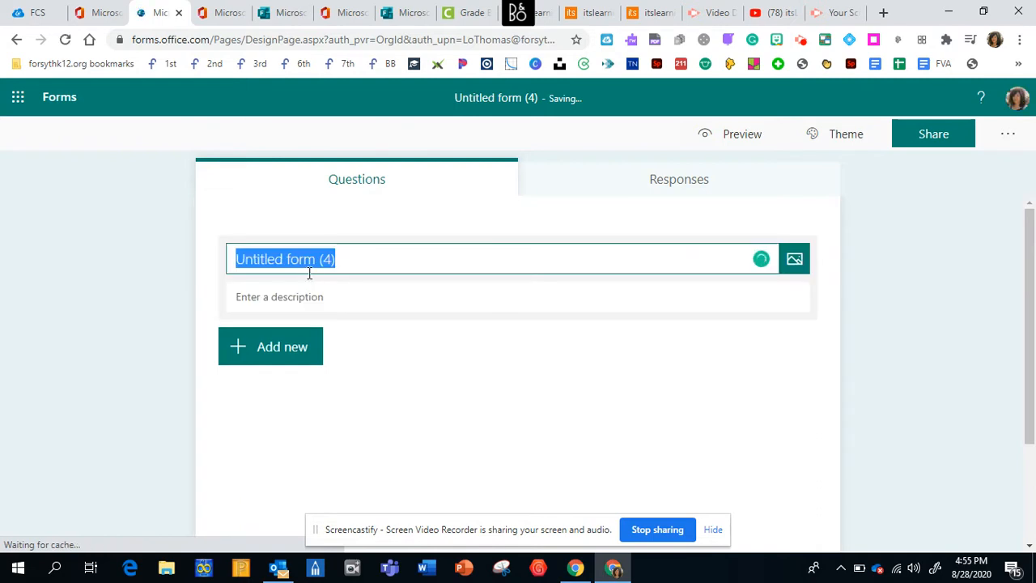
{"action": "type", "text": "LAte"}
{"action": "key", "text": "BackSpace"}
{"action": "key", "text": "BackSpace"}
{"action": "key", "text": "BackSpace"}
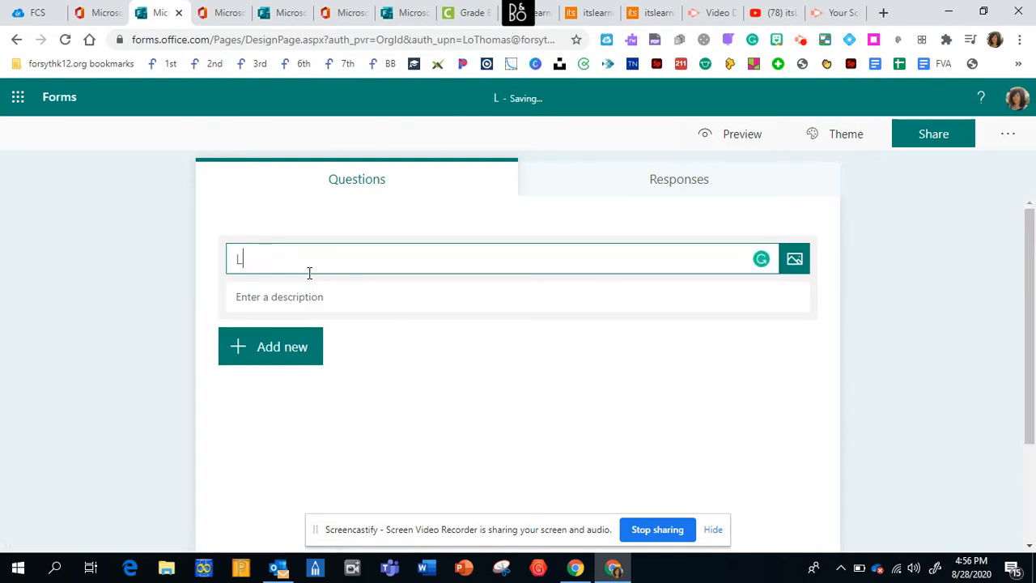
{"action": "type", "text": "ate Work"}
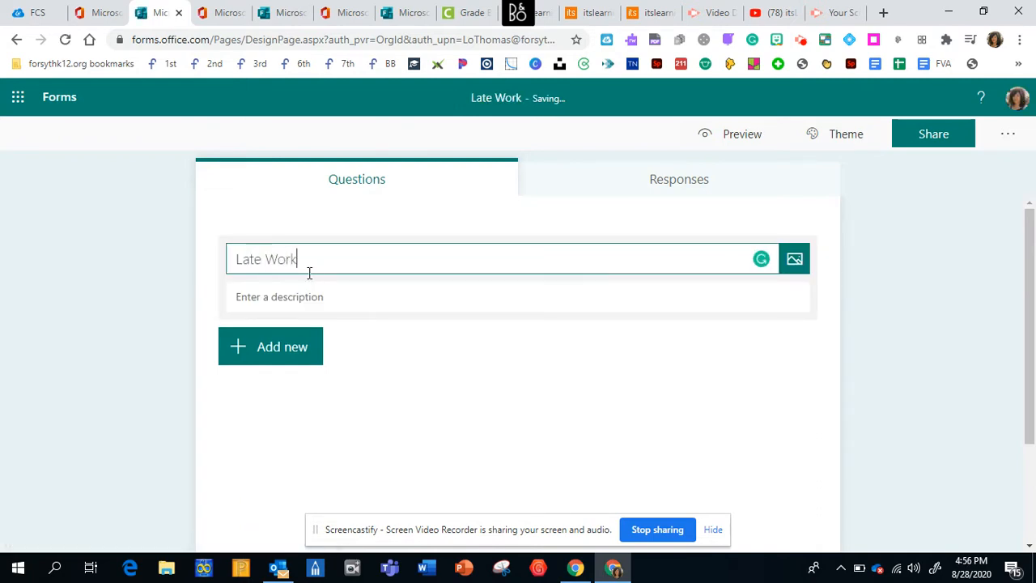
{"action": "type", "text": " (practice)"}
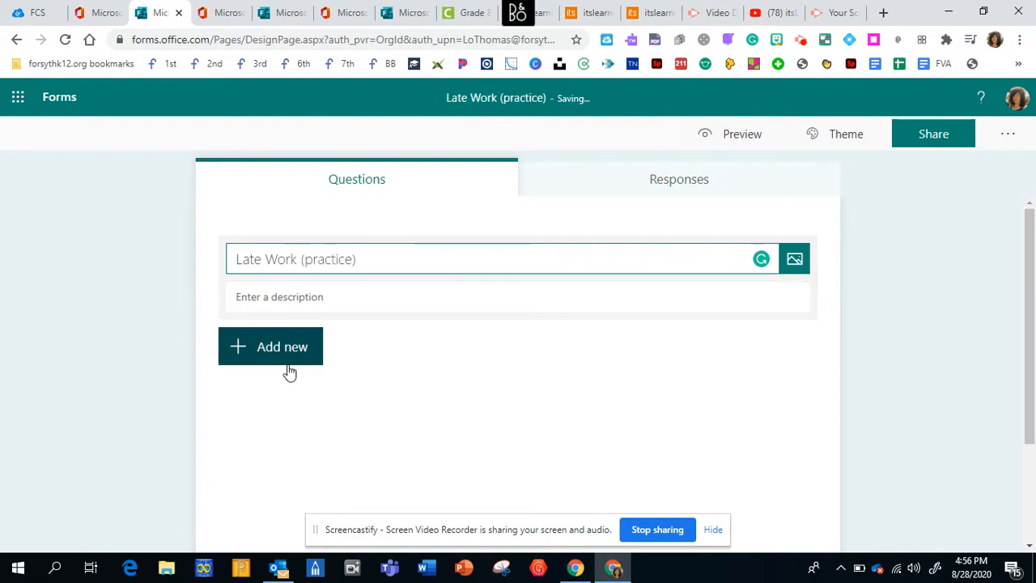
- Add the form description "Create a new entry for each assignment." and correct its spelling and spacing errors
{"action": "left_click", "coordinate": [272, 302]}
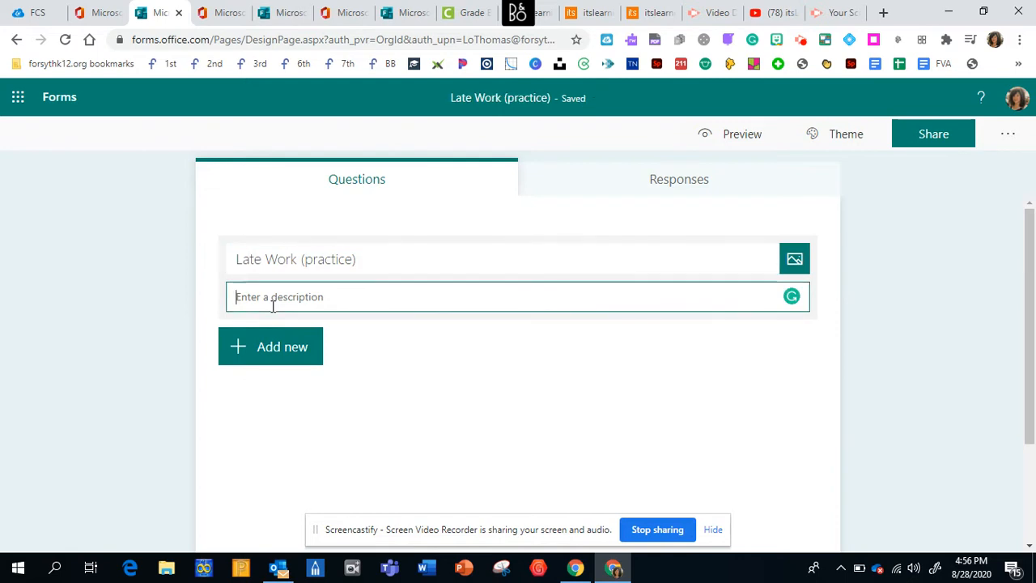
{"action": "type", "text": "Create a"}
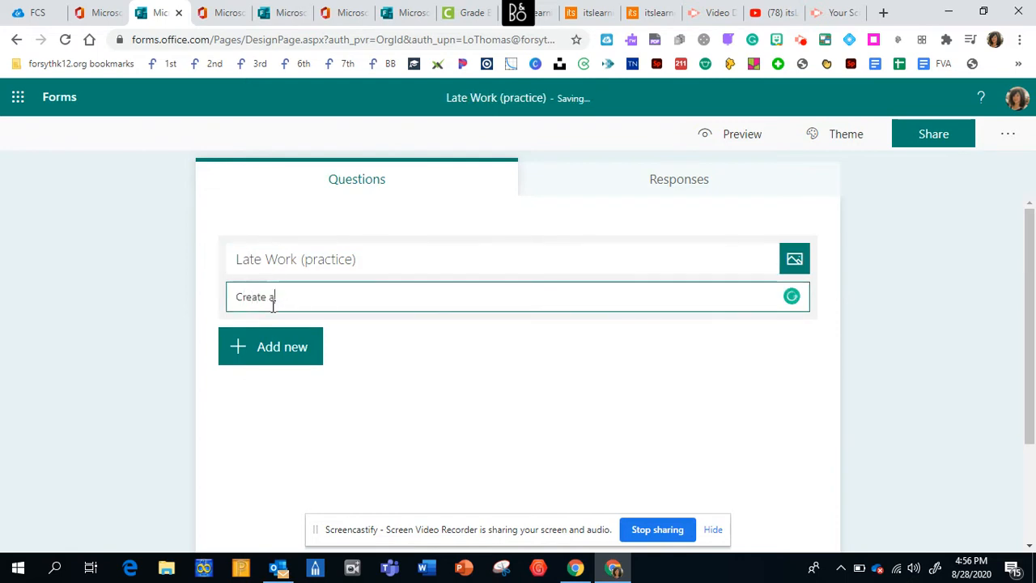
{"action": "type", "text": " new entry for  "}
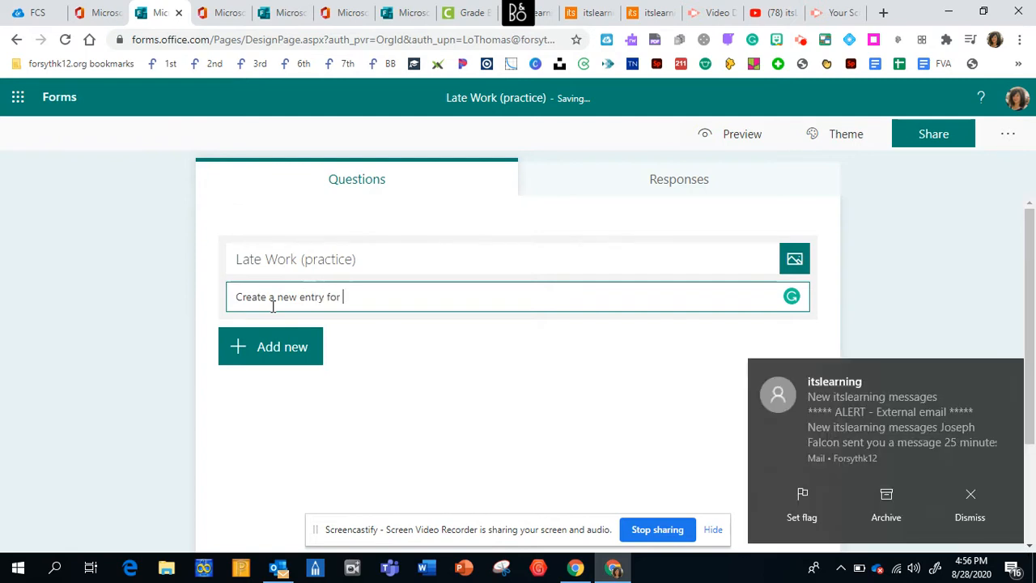
{"action": "type", "text": "each assignent."}
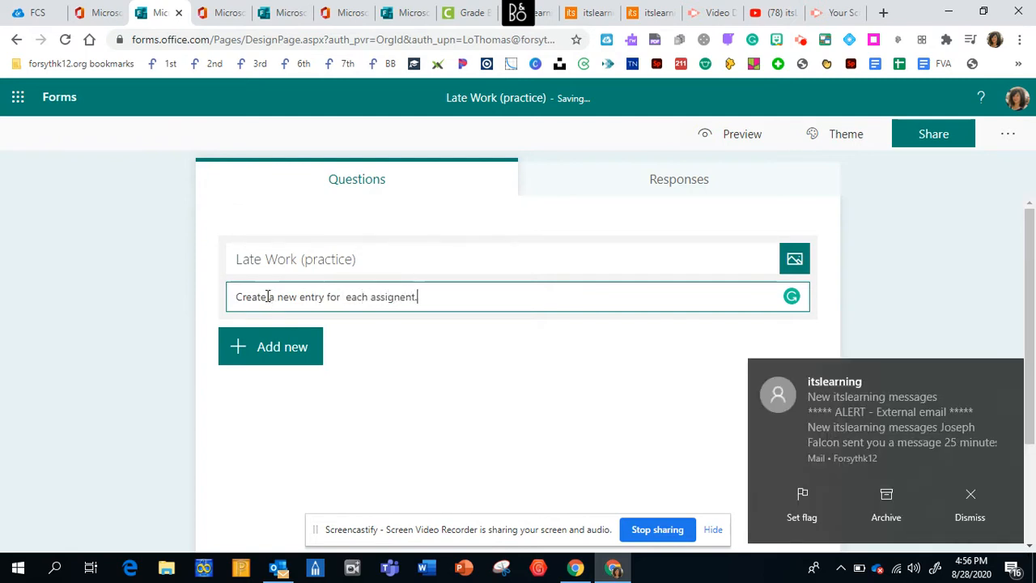
{"action": "left_click", "coordinate": [972, 508]}
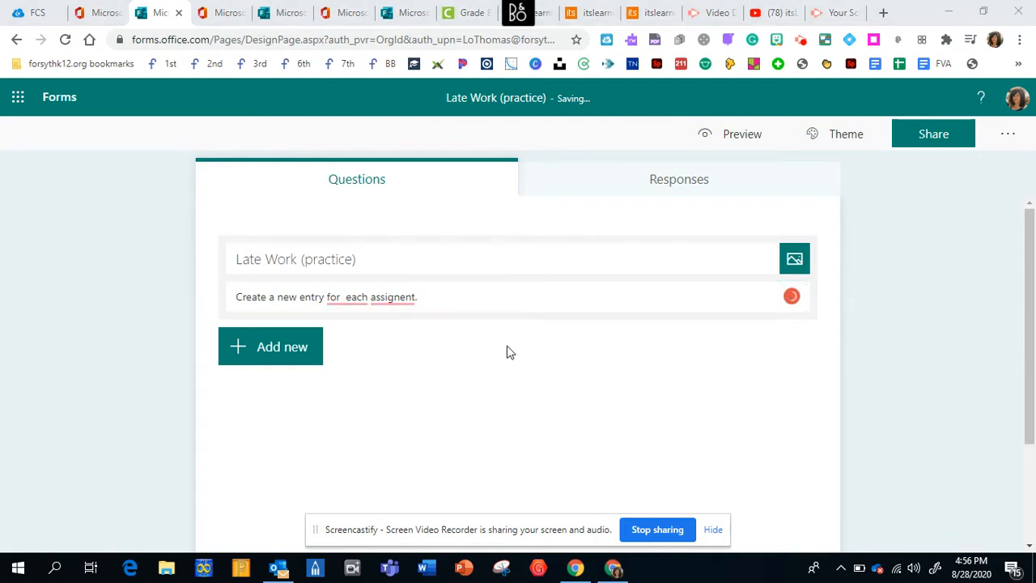
{"action": "left_click", "coordinate": [392, 298]}
{"action": "left_click", "coordinate": [400, 324]}
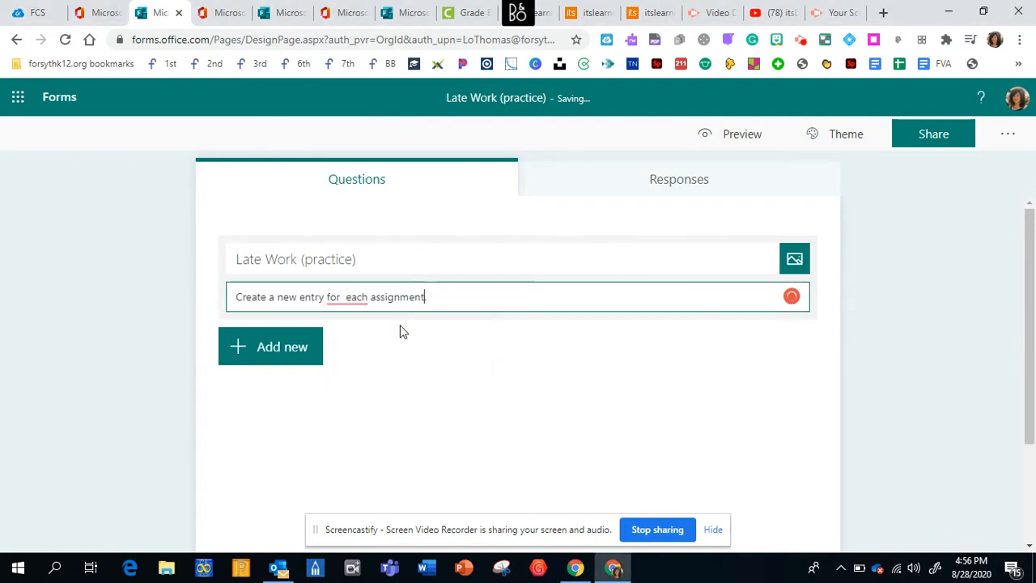
{"action": "left_click", "coordinate": [356, 305]}
{"action": "left_click", "coordinate": [358, 340]}
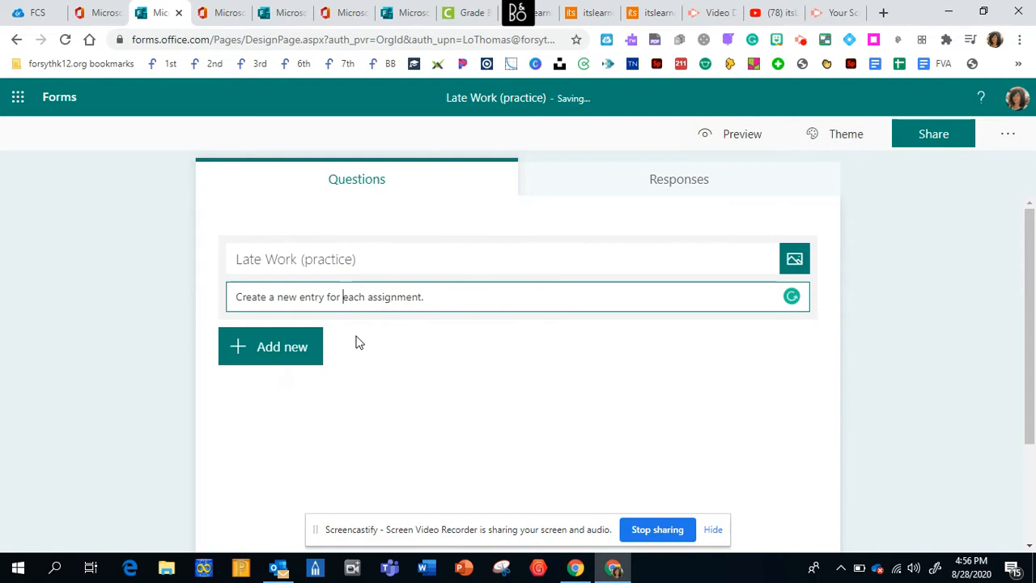
- Add a text question titled "Last Name" and make it required
{"action": "left_click", "coordinate": [283, 353]}
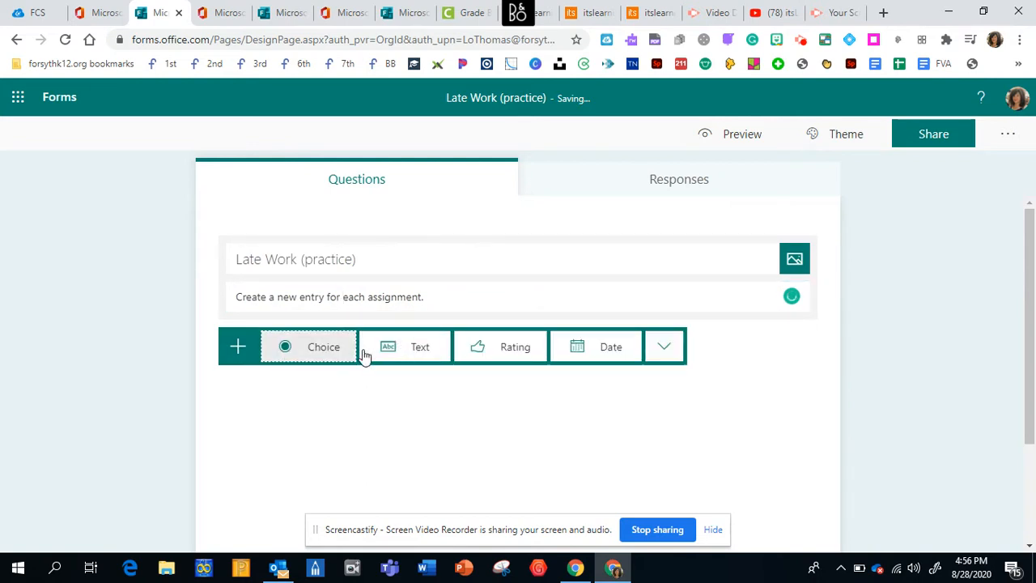
{"action": "left_click", "coordinate": [411, 353]}
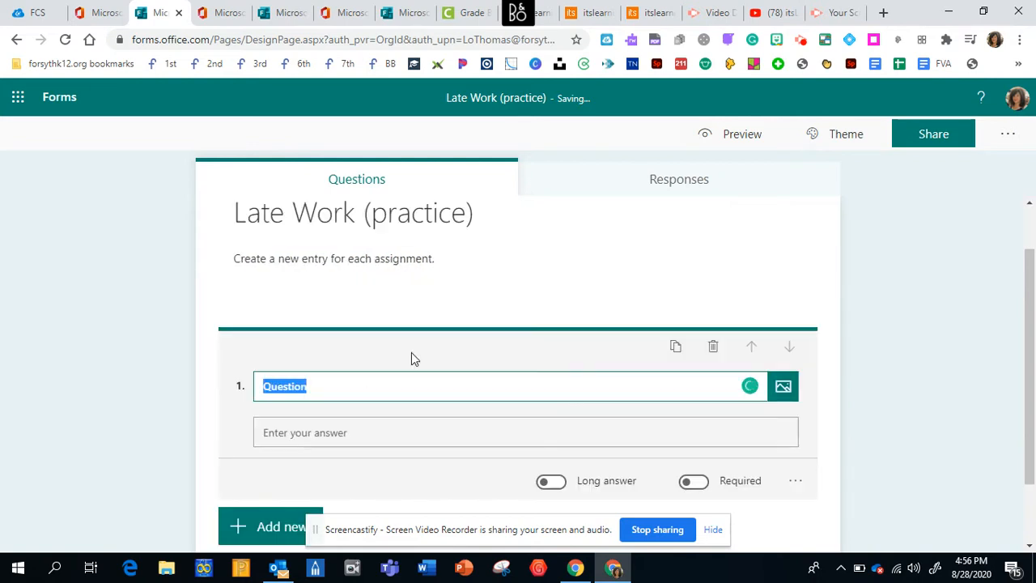
{"action": "type", "text": "Last Name"}
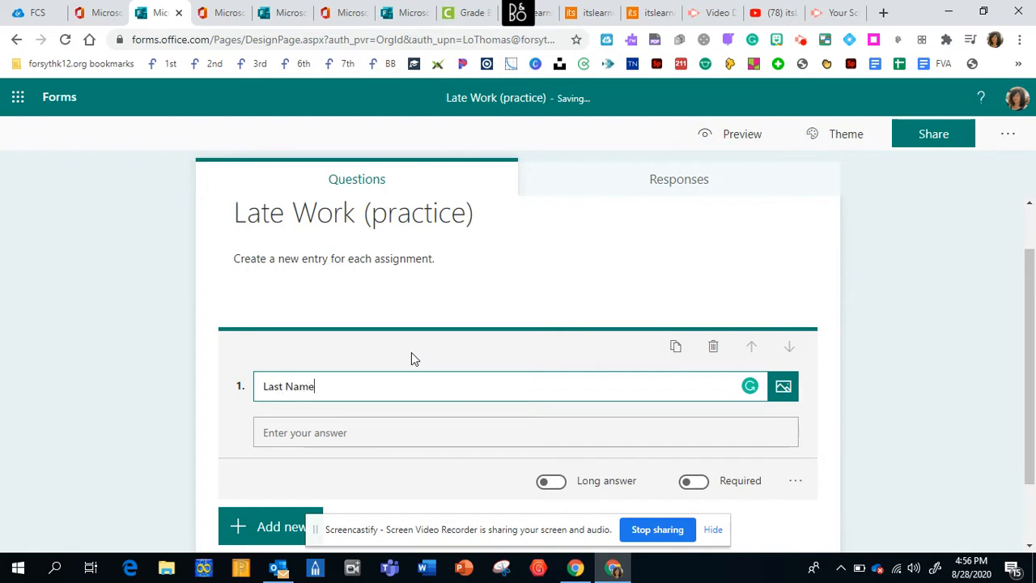
{"action": "left_click", "coordinate": [716, 481]}
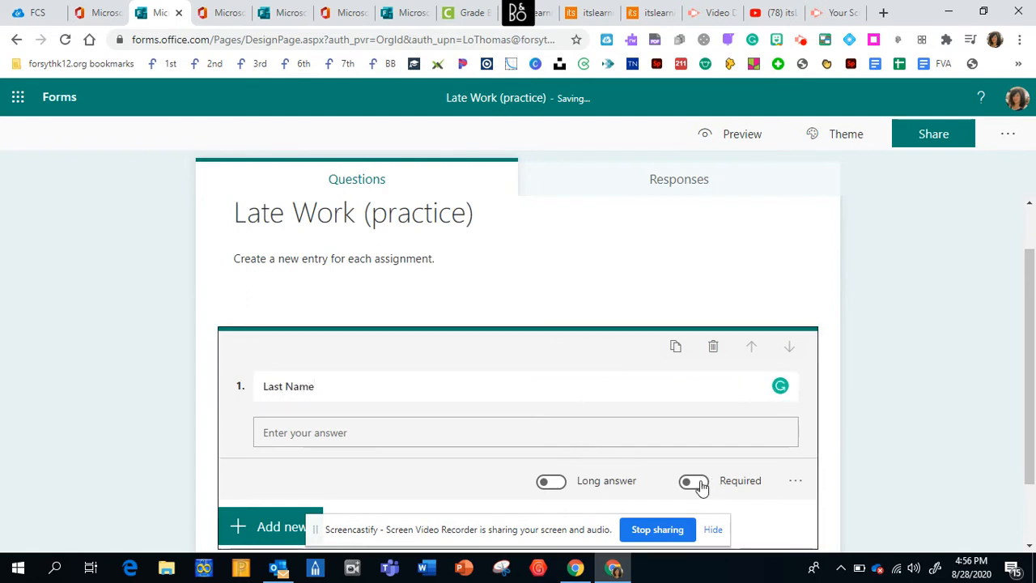
{"action": "left_click", "coordinate": [693, 482]}
{"action": "left_click", "coordinate": [330, 216]}
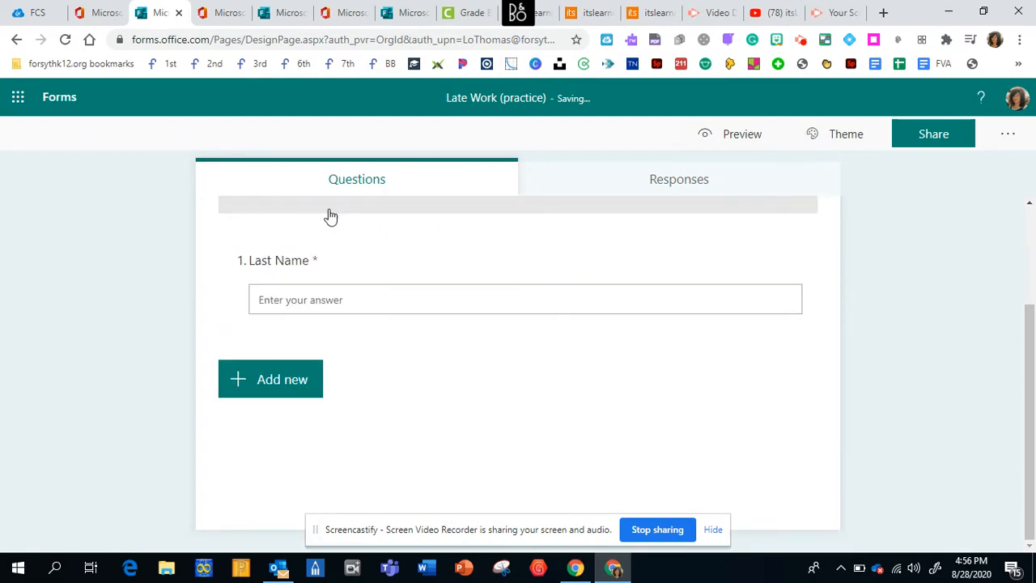
- Add a second text question titled "First Name" below the Last Name question
{"action": "left_click", "coordinate": [283, 381]}
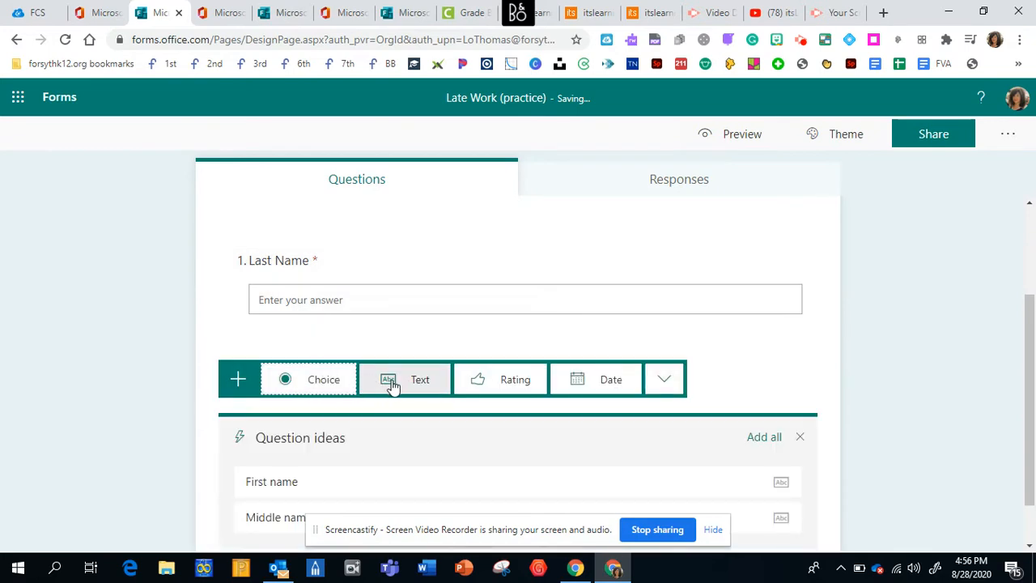
{"action": "left_click", "coordinate": [391, 385]}
{"action": "type", "text": "Firs"}
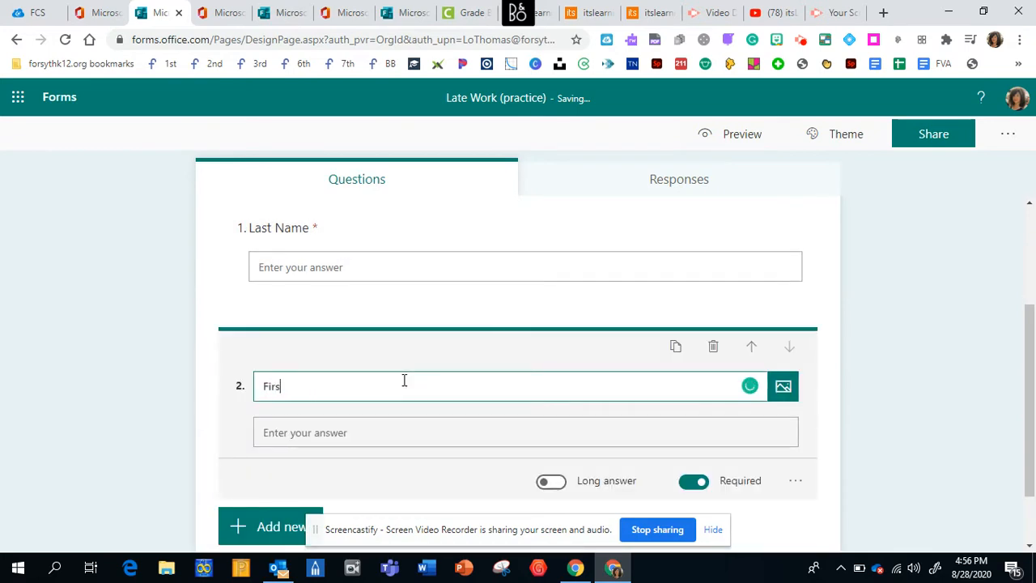
{"action": "type", "text": "t Name"}
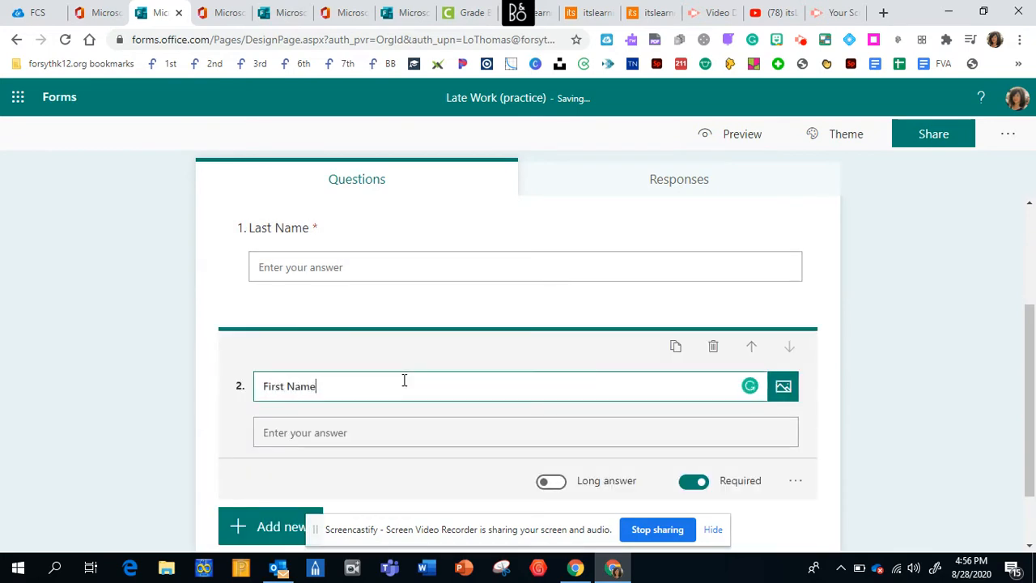
{"action": "left_click", "coordinate": [1033, 429]}
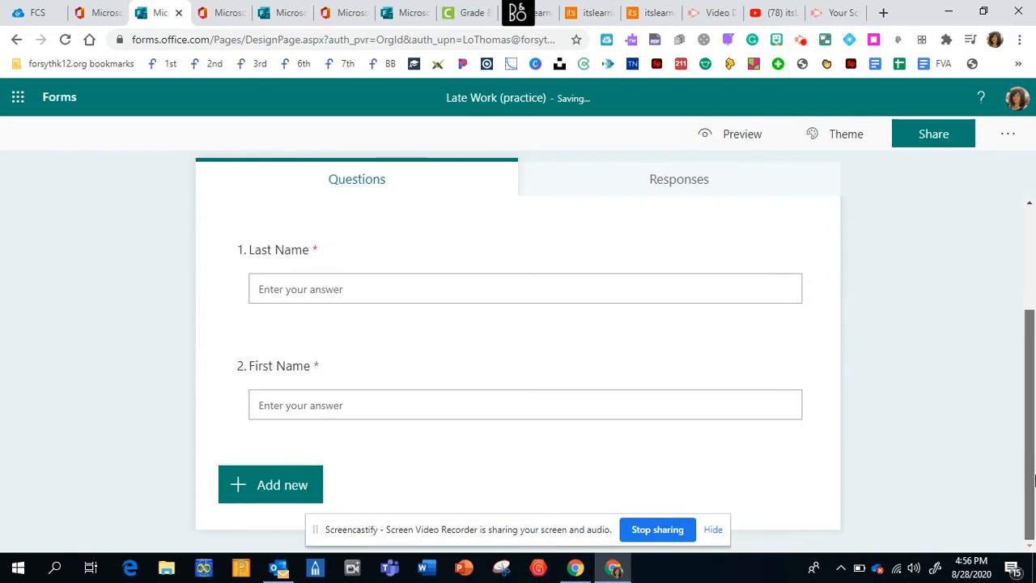
- Add a choice question titled "Period" with the options "1st" and "2nd"
{"action": "left_click", "coordinate": [267, 486]}
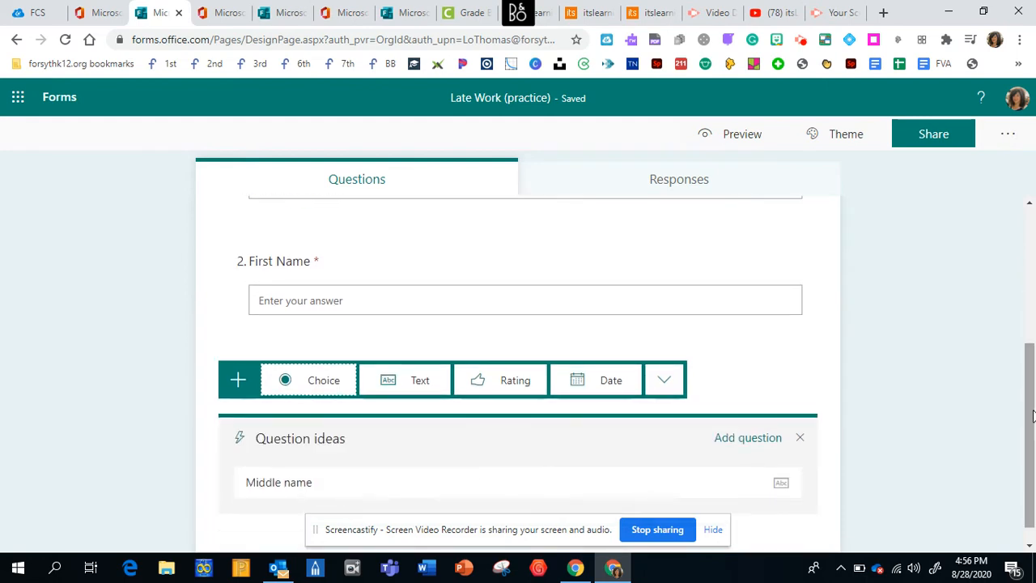
{"action": "left_click", "coordinate": [321, 387]}
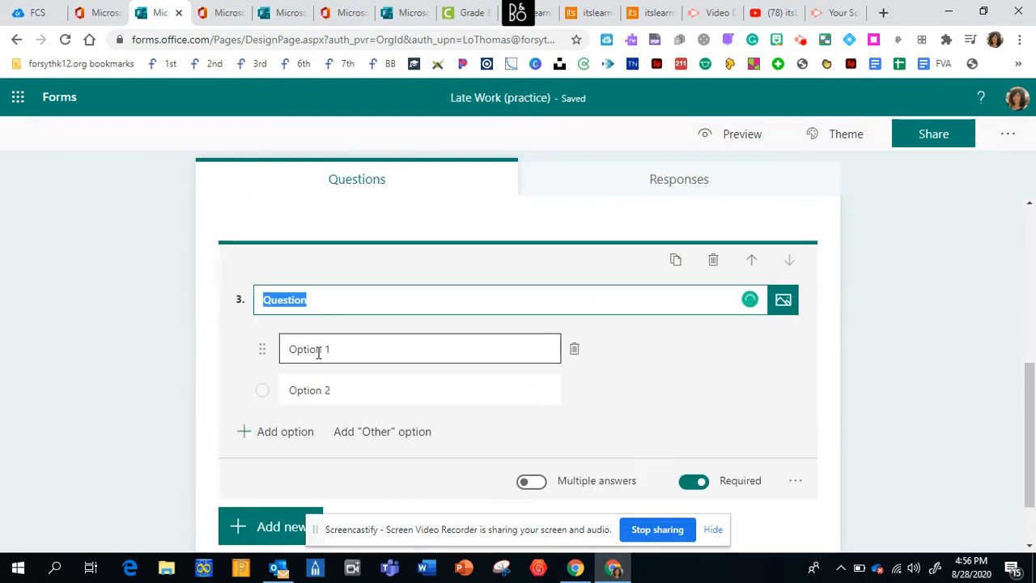
{"action": "type", "text": "Period"}
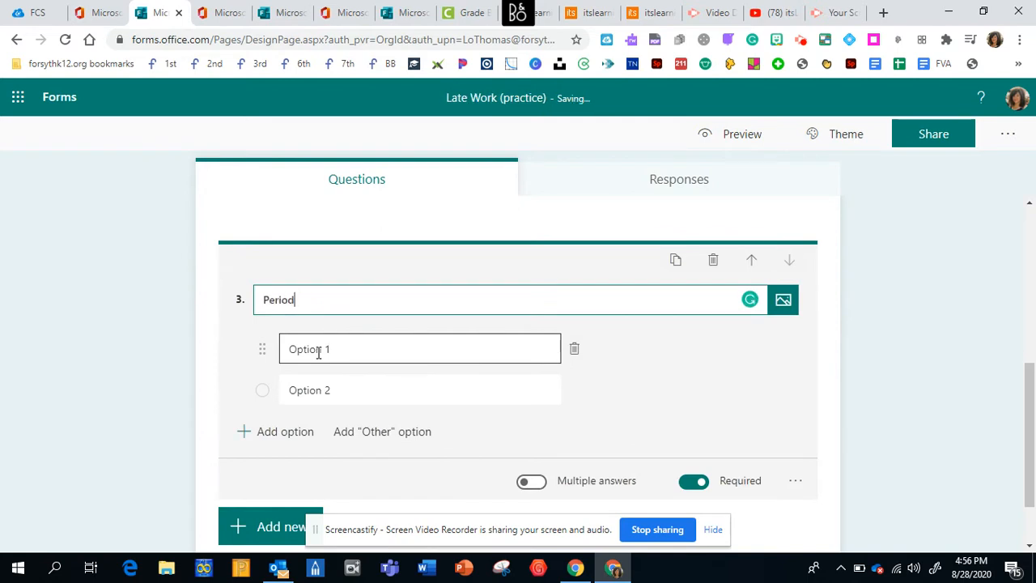
{"action": "left_click", "coordinate": [318, 352]}
{"action": "type", "text": "1st"}
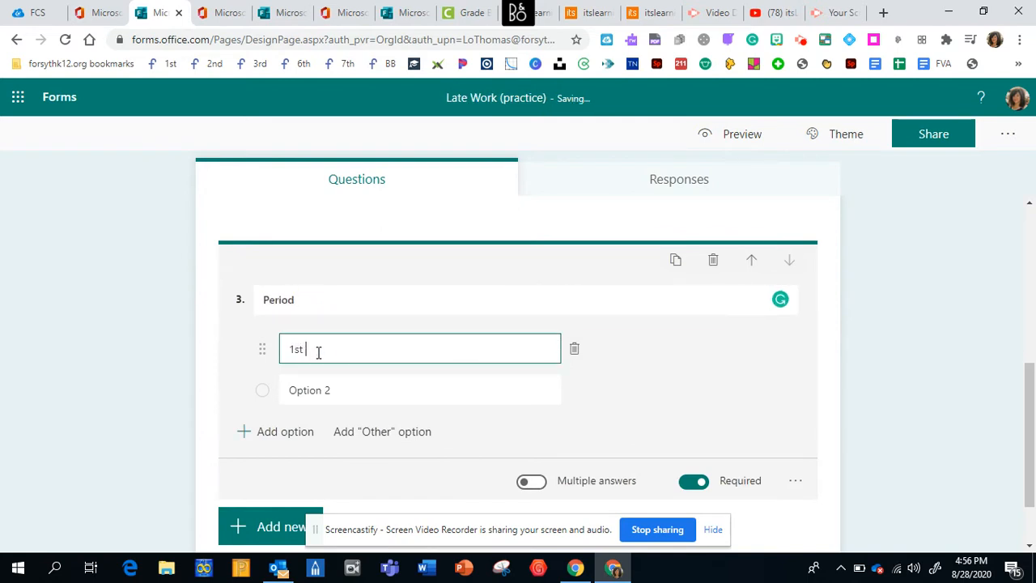
{"action": "left_click", "coordinate": [307, 388]}
{"action": "type", "text": "2nd"}
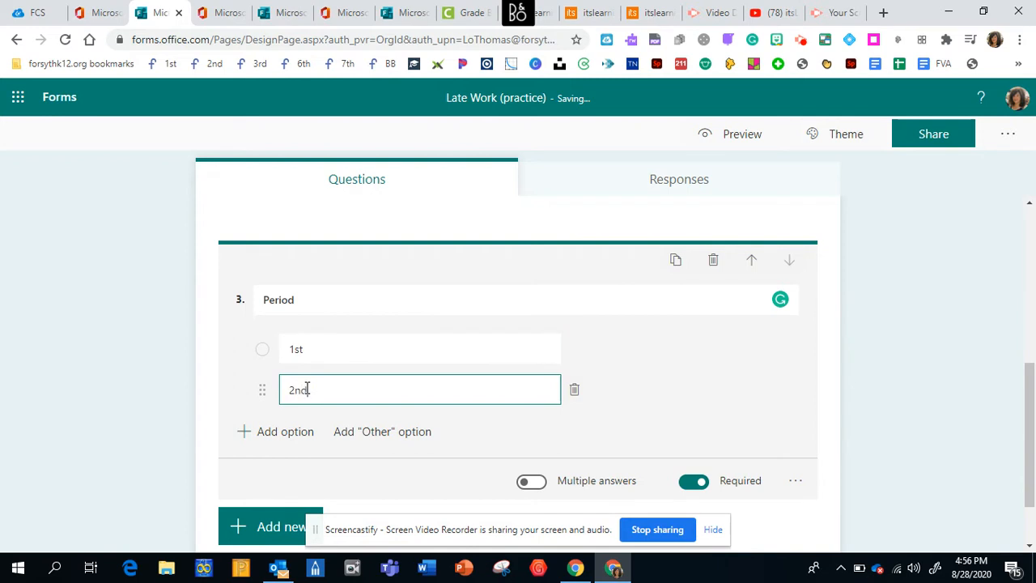
{"action": "left_click", "coordinate": [962, 453]}
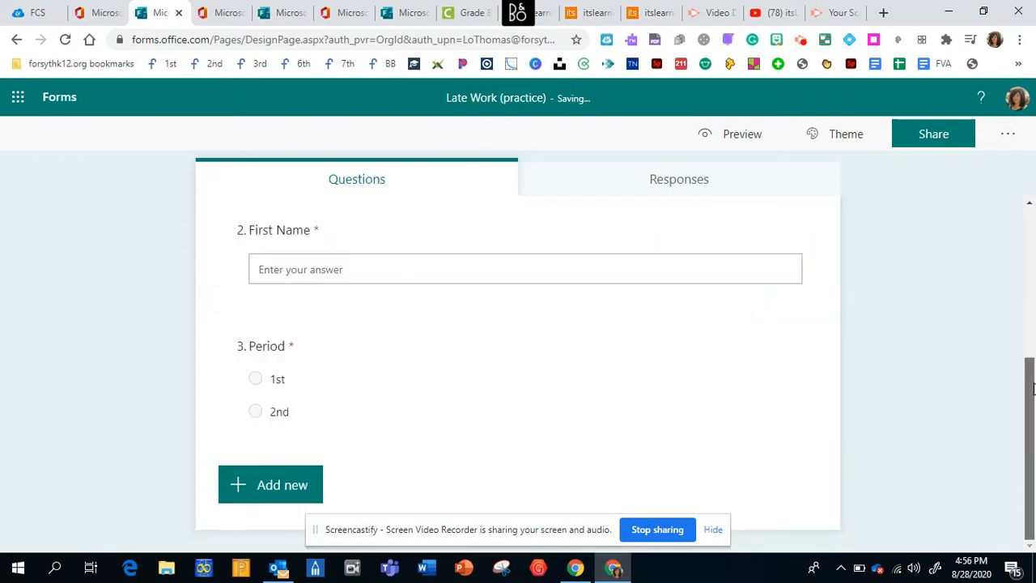
- Add a text question titled "Assignment Title" after the Period question
{"action": "left_click", "coordinate": [261, 491]}
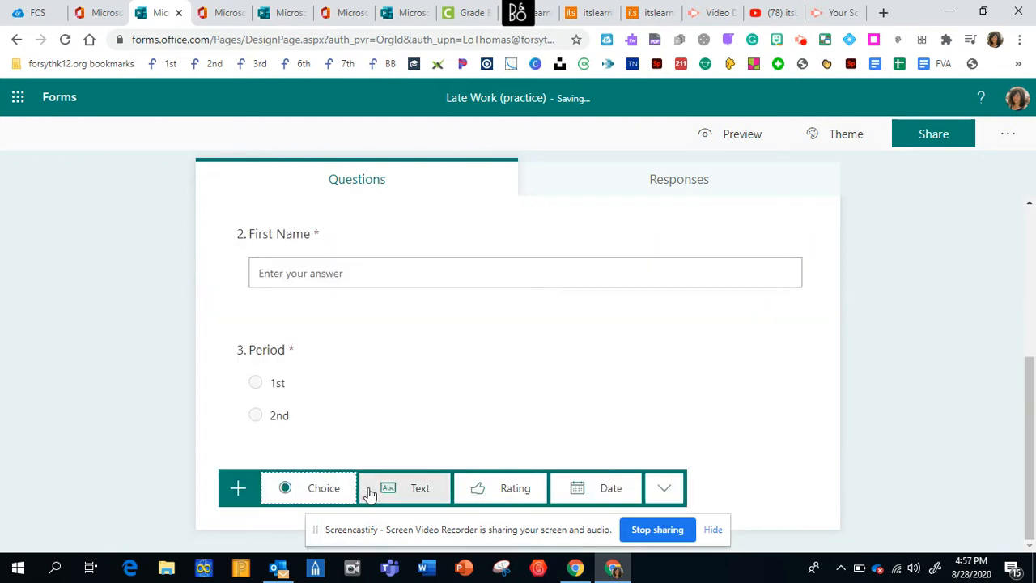
{"action": "left_click", "coordinate": [417, 489]}
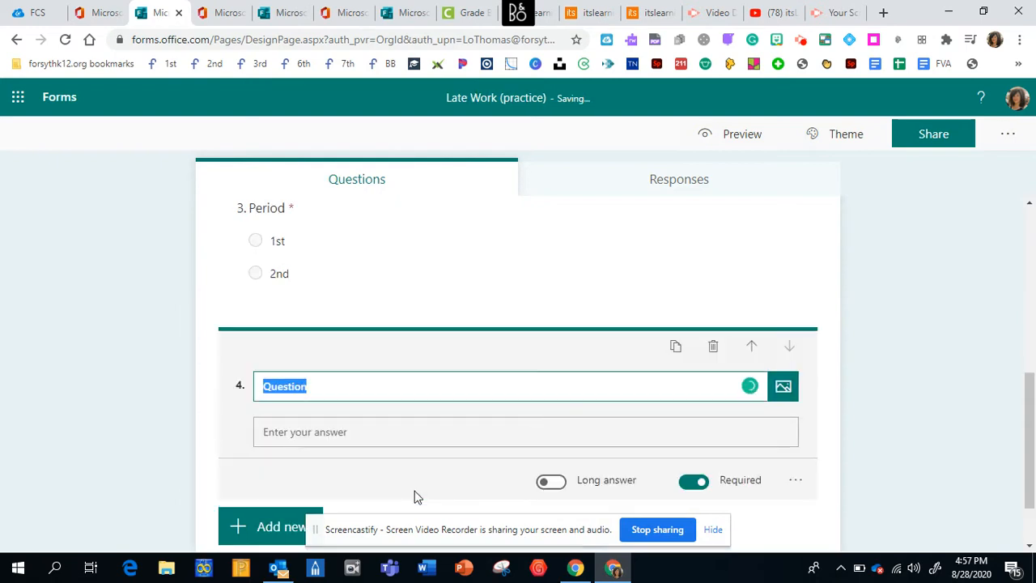
{"action": "type", "text": "Assignment Title"}
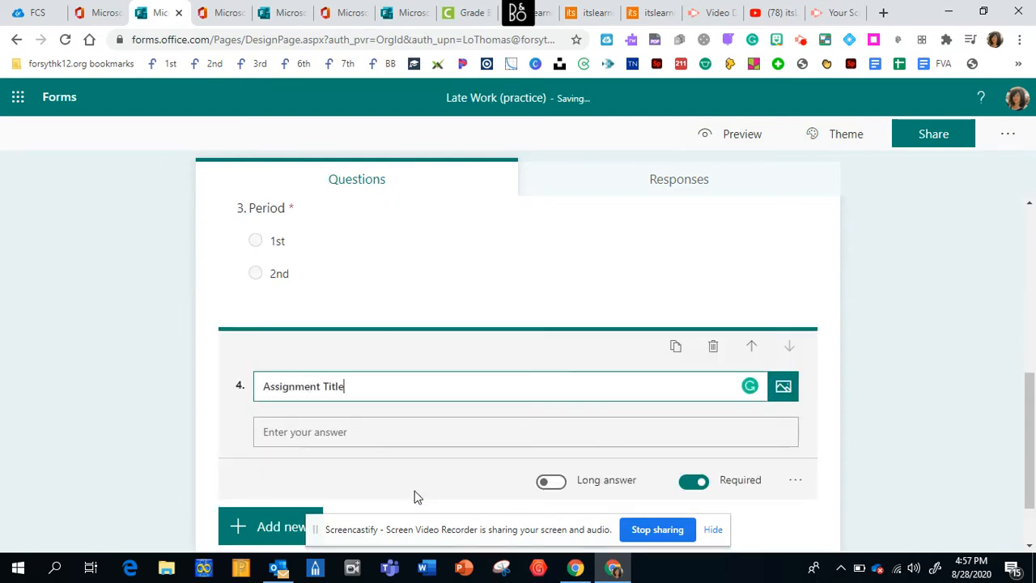
{"action": "left_click", "coordinate": [255, 527]}
{"action": "left_click", "coordinate": [1032, 446]}
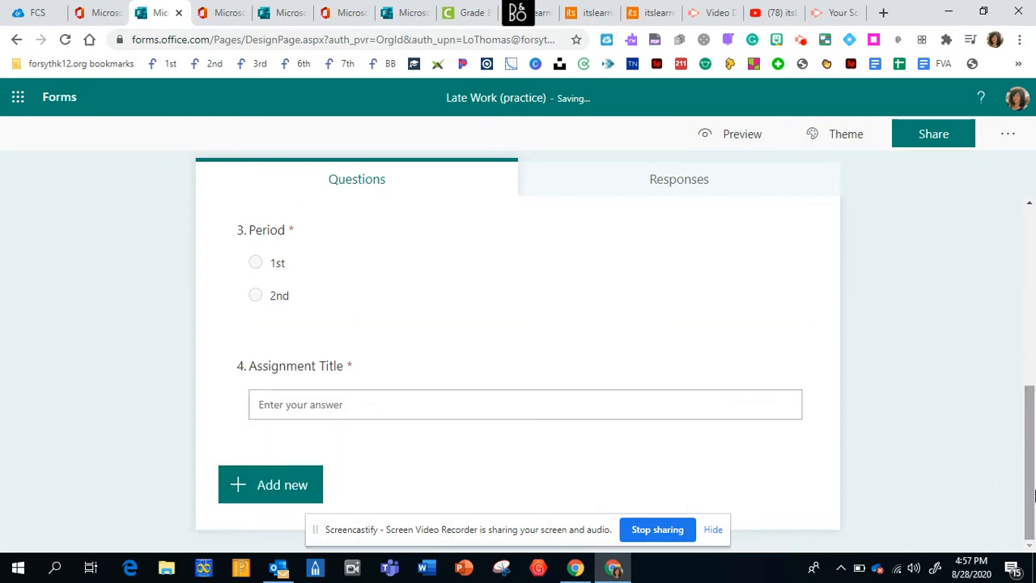
- Change the title of the fourth question to "Assignment Grade"
{"action": "left_click", "coordinate": [399, 398]}
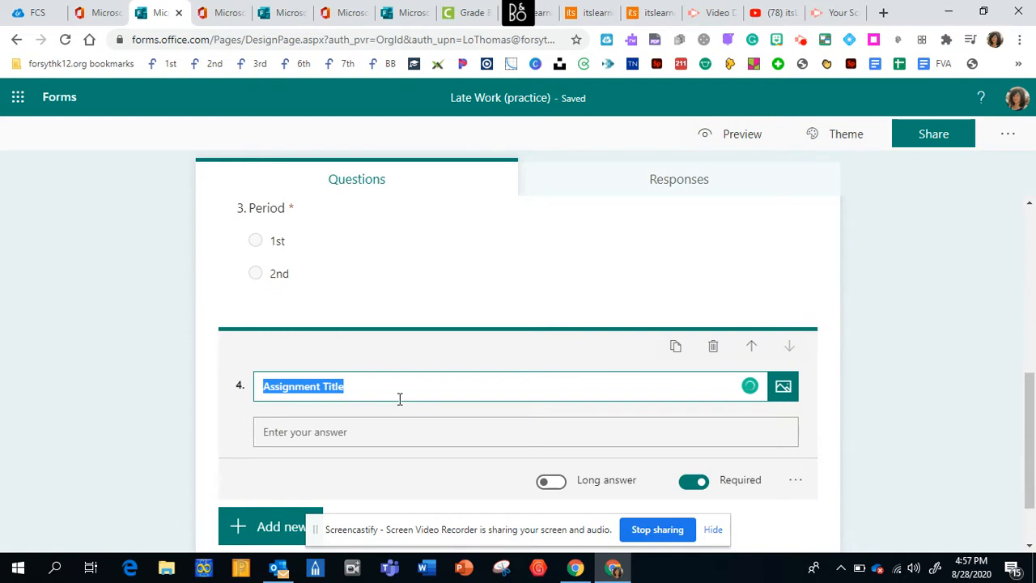
{"action": "type", "text": "Assign"}
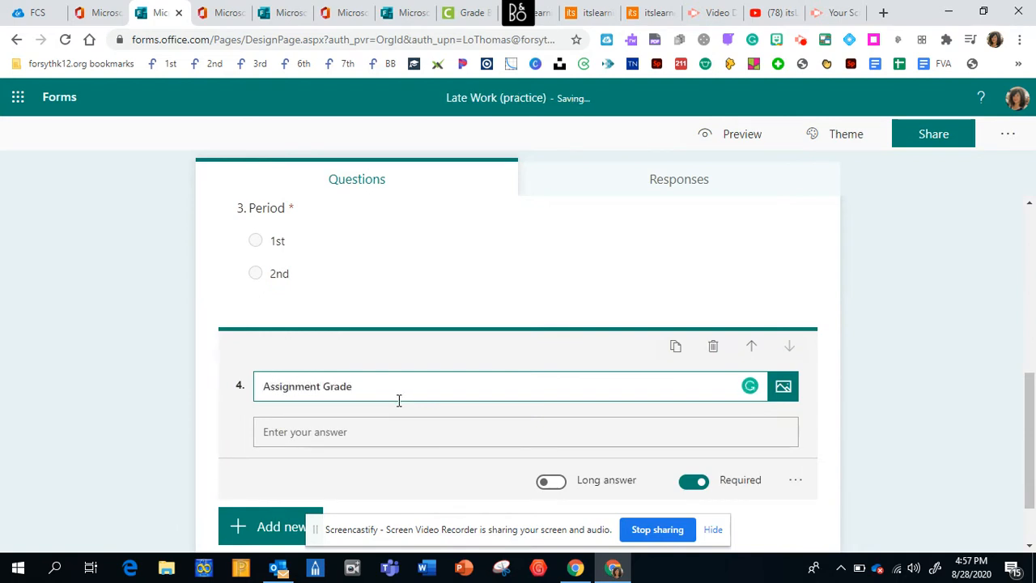
- Customize the form's theme with the green chalkboard picture of equations and graphs from an image search for "math"
{"action": "left_click", "coordinate": [1034, 479]}
{"action": "left_click_drag", "start_coordinate": [1032, 530], "coordinate": [1032, 352]}
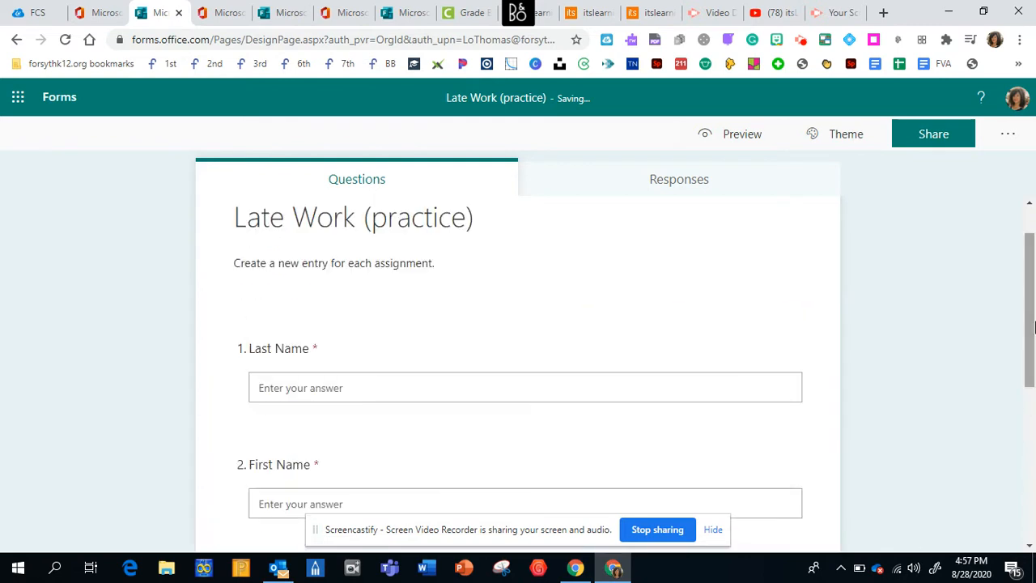
{"action": "left_click", "coordinate": [852, 136]}
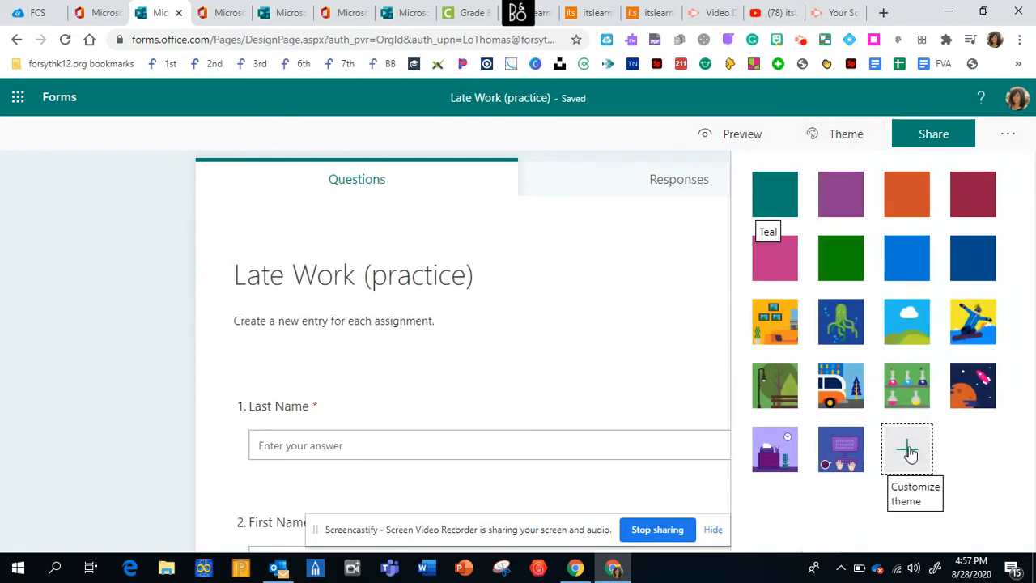
{"action": "left_click", "coordinate": [912, 455]}
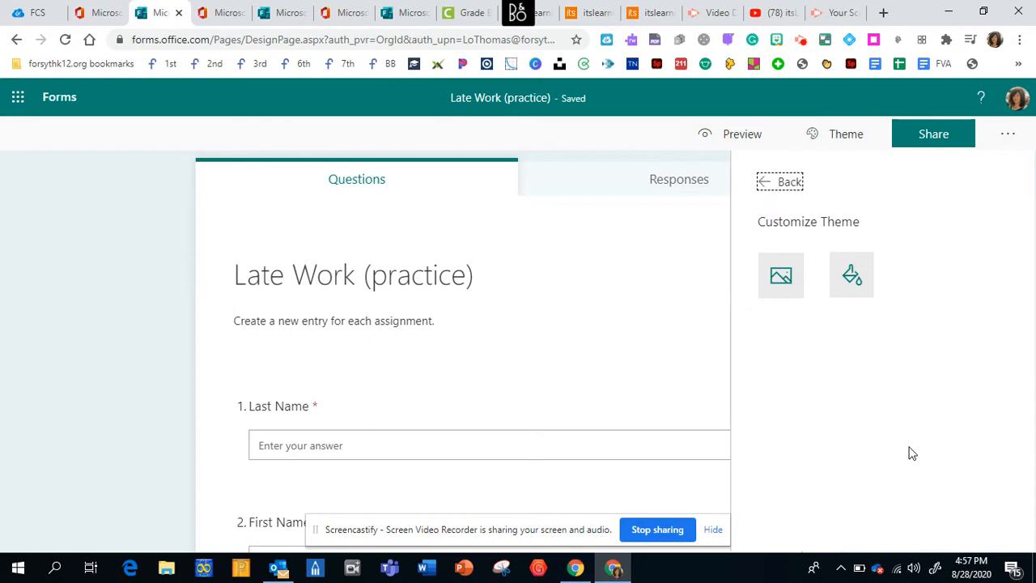
{"action": "left_click", "coordinate": [781, 275]}
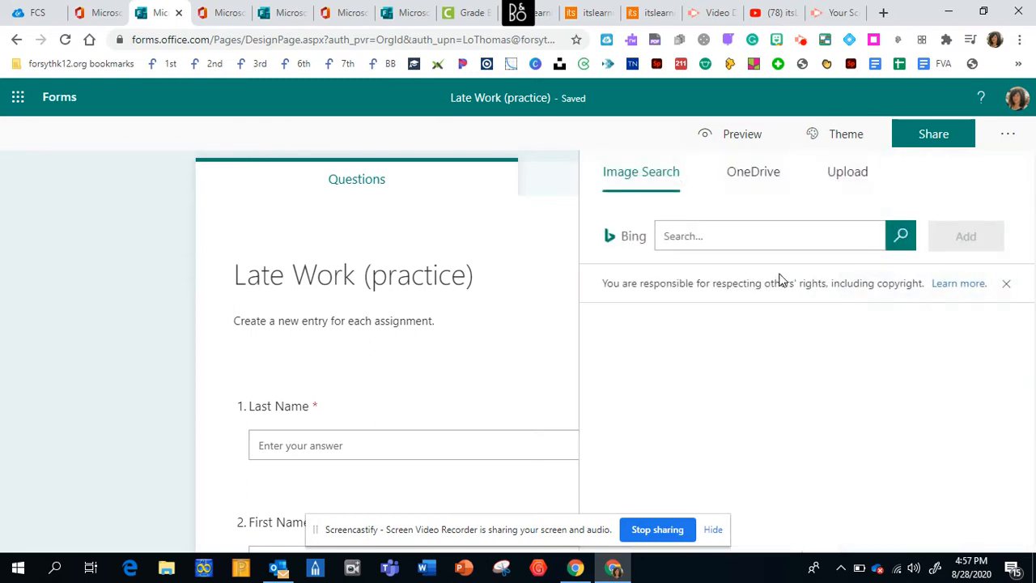
{"action": "left_click", "coordinate": [744, 233]}
{"action": "type", "text": "mat"}
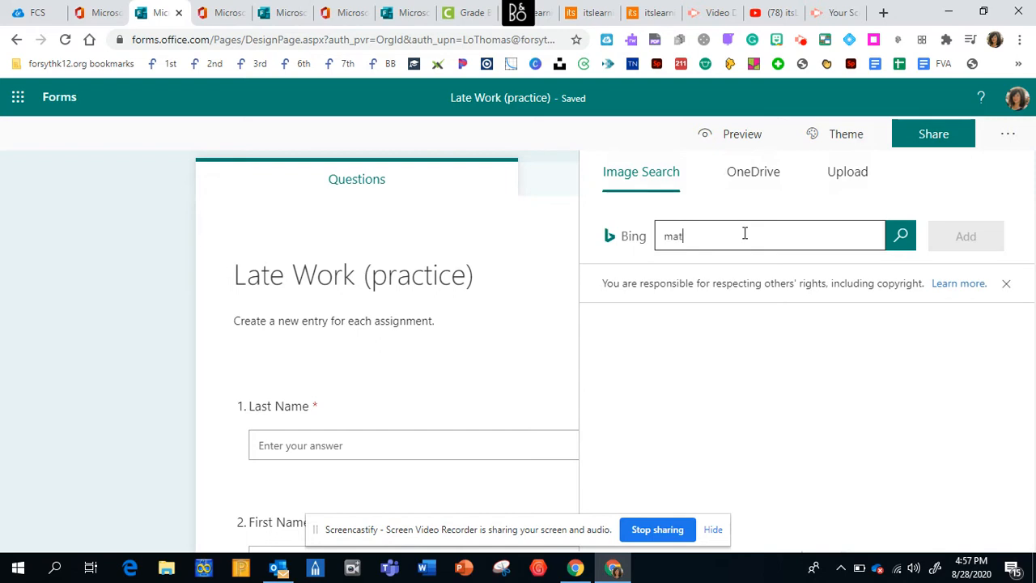
{"action": "type", "text": "h"}
{"action": "key", "text": "Return"}
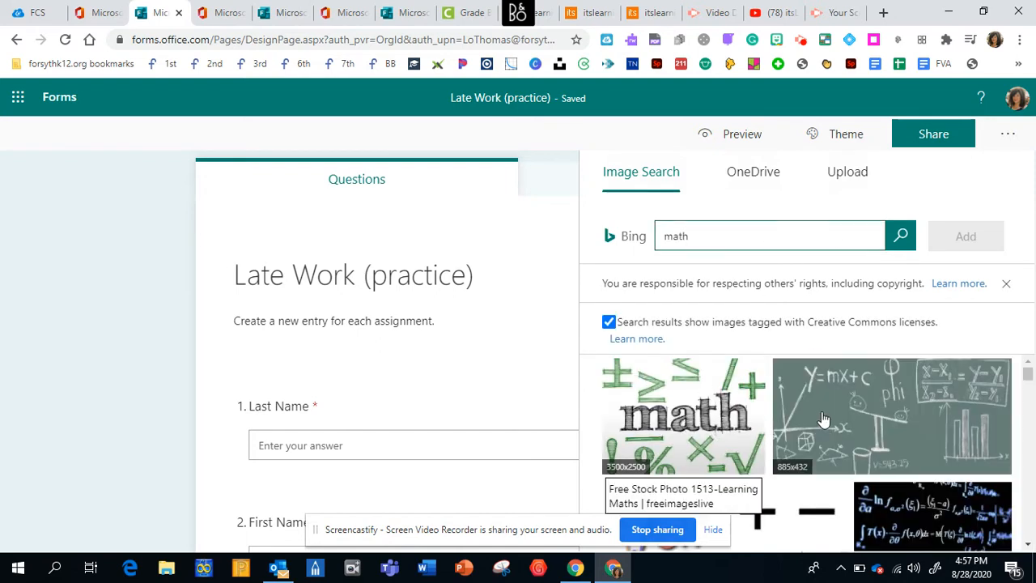
{"action": "left_click", "coordinate": [822, 419]}
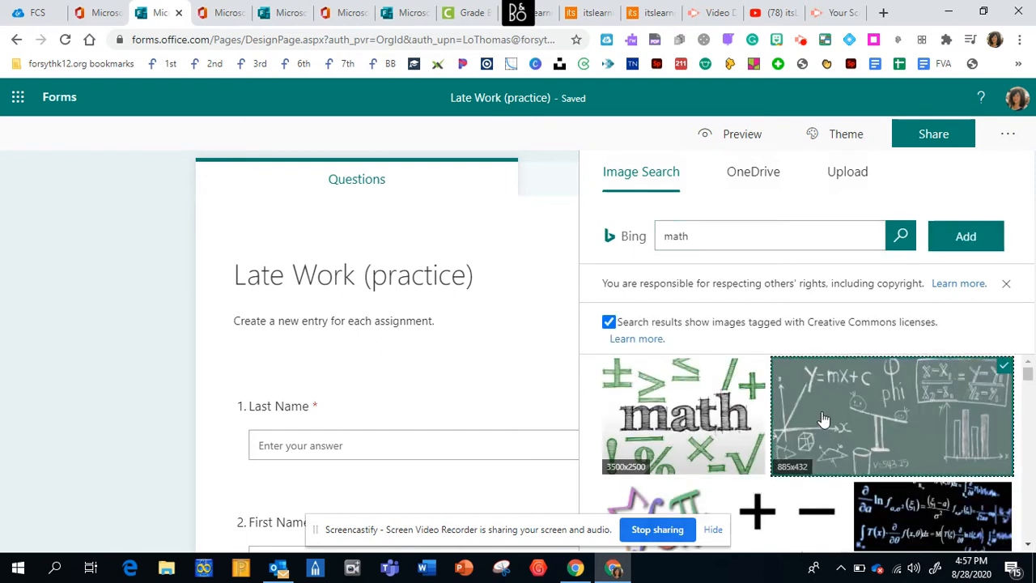
{"action": "left_click", "coordinate": [983, 248]}
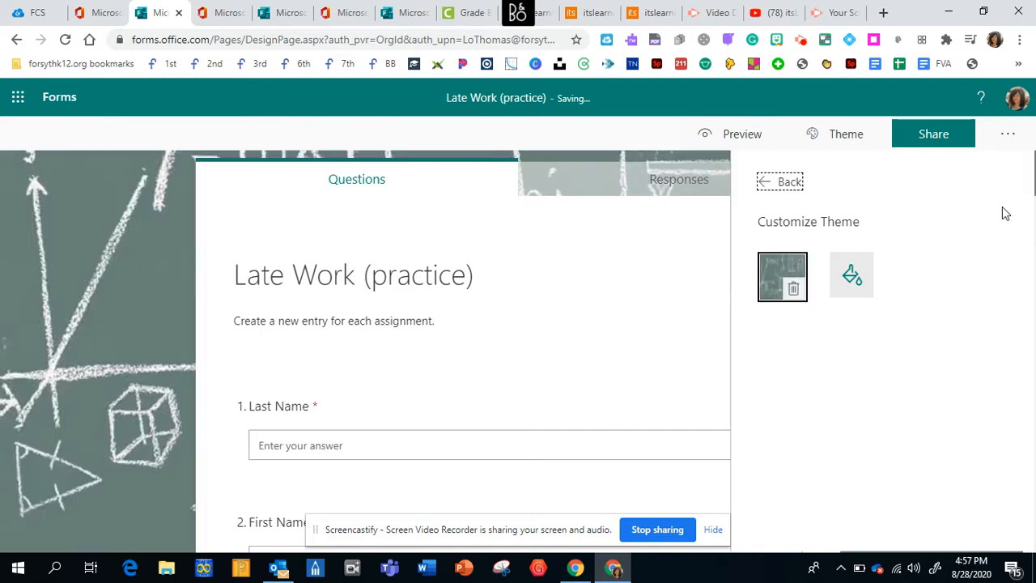
- Turn on email notification of each response in the form settings
{"action": "left_click", "coordinate": [1008, 140]}
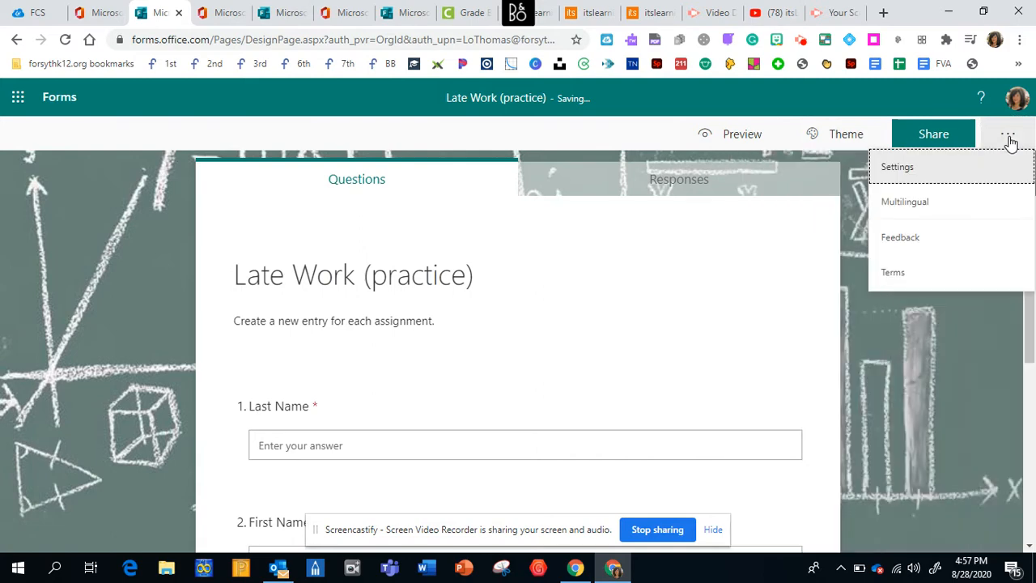
{"action": "left_click", "coordinate": [892, 171]}
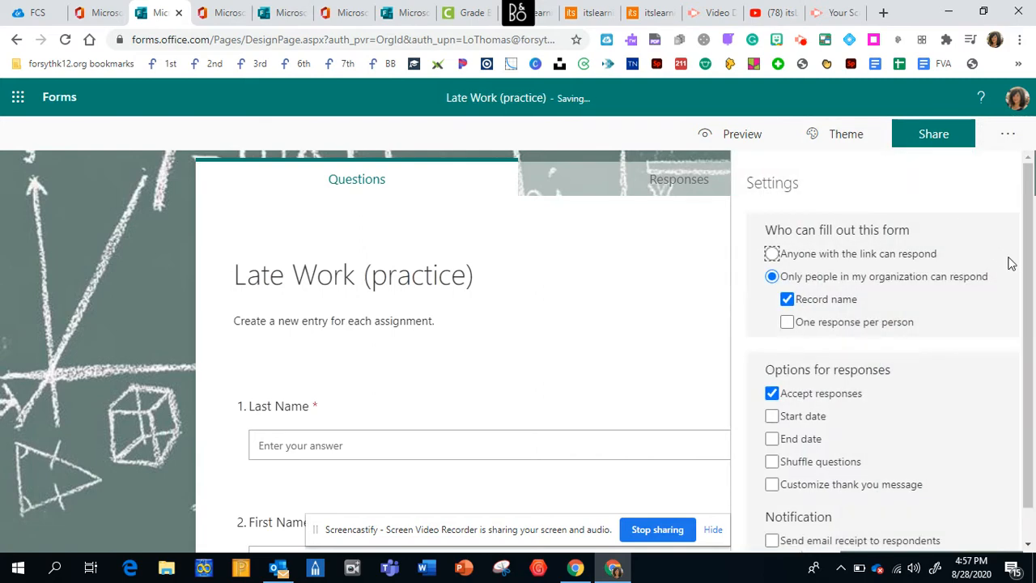
{"action": "left_click_drag", "start_coordinate": [1031, 306], "coordinate": [1032, 335]}
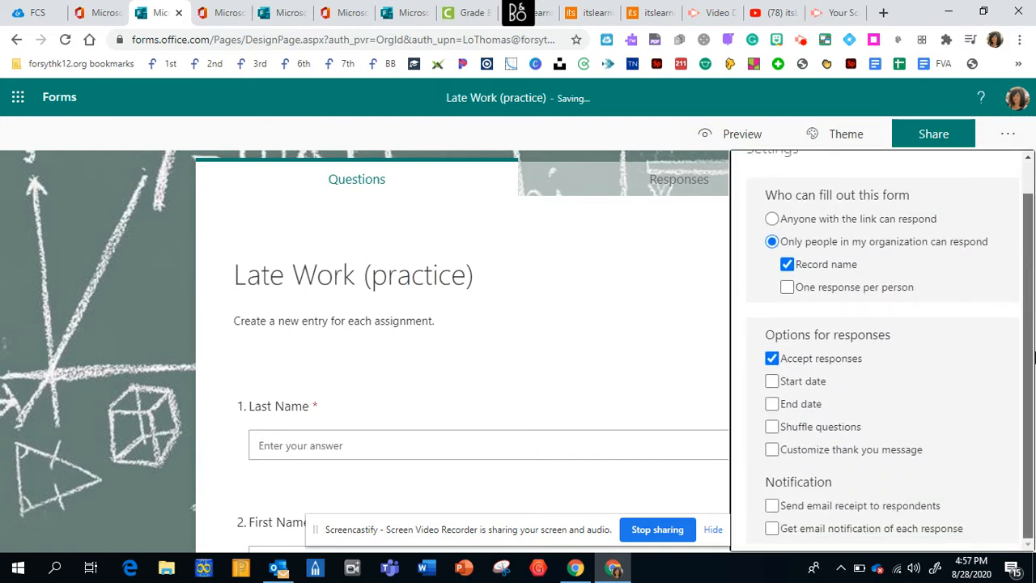
{"action": "left_click", "coordinate": [773, 528]}
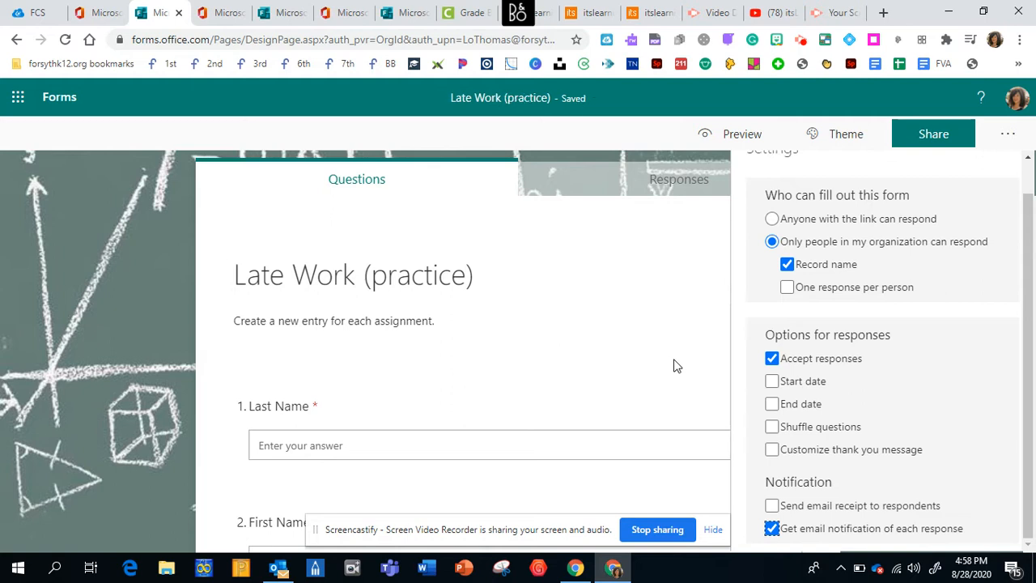
{"action": "scroll", "coordinate": [1028, 336], "scroll_direction": "up", "scroll_amount": 1}
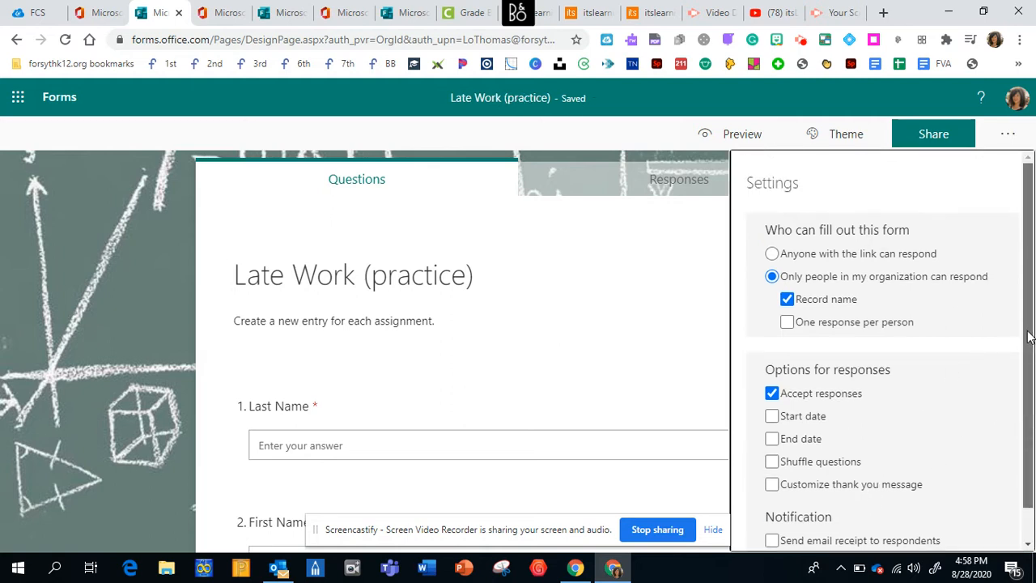
{"action": "scroll", "coordinate": [1033, 492], "scroll_direction": "down", "scroll_amount": 1}
{"action": "scroll", "coordinate": [1033, 492], "scroll_direction": "up", "scroll_amount": 1}
- Set the form settings so that anyone with the link can respond
{"action": "left_click", "coordinate": [1002, 141]}
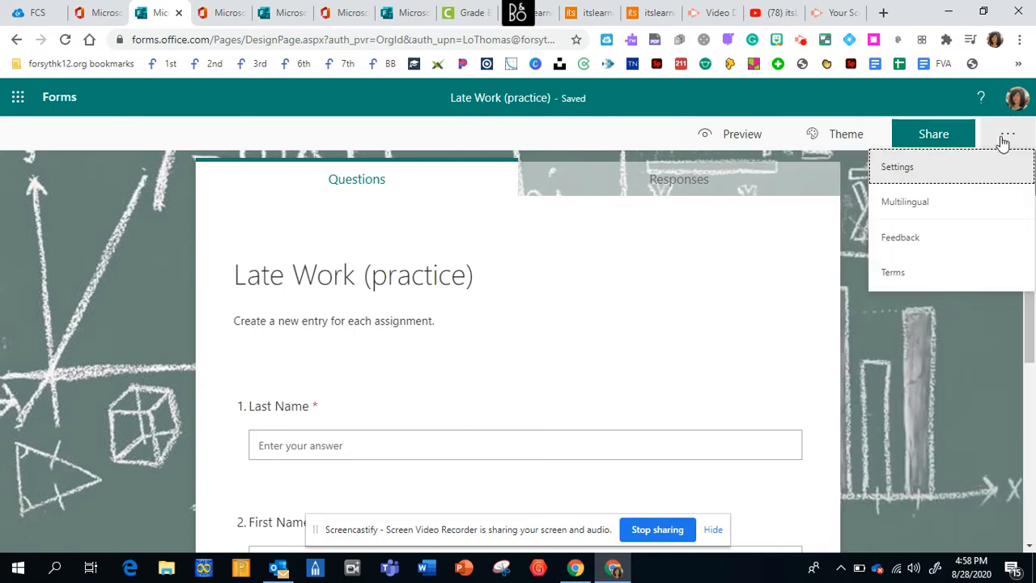
{"action": "left_click", "coordinate": [896, 170]}
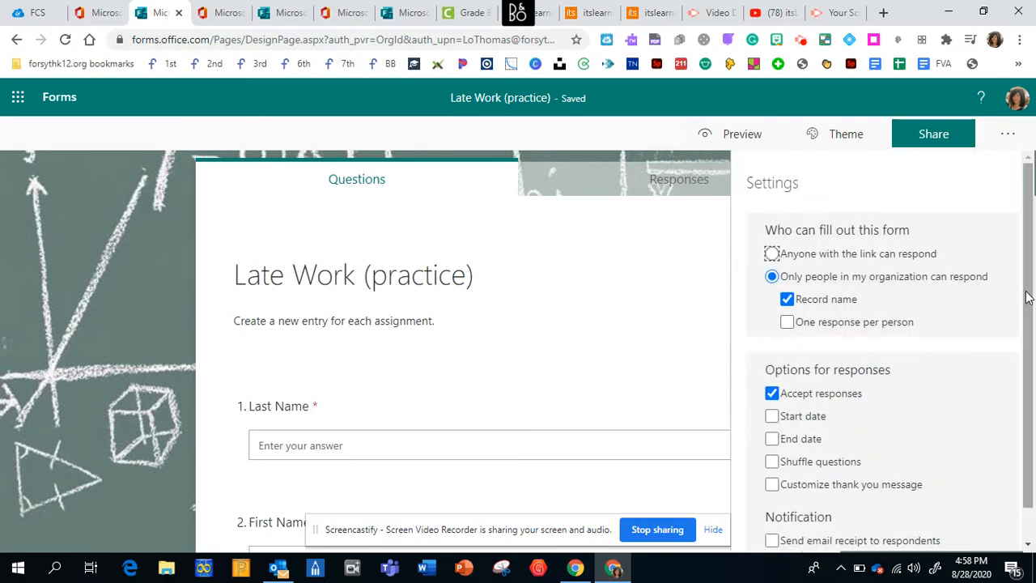
{"action": "left_click_drag", "start_coordinate": [1029, 301], "coordinate": [1031, 375]}
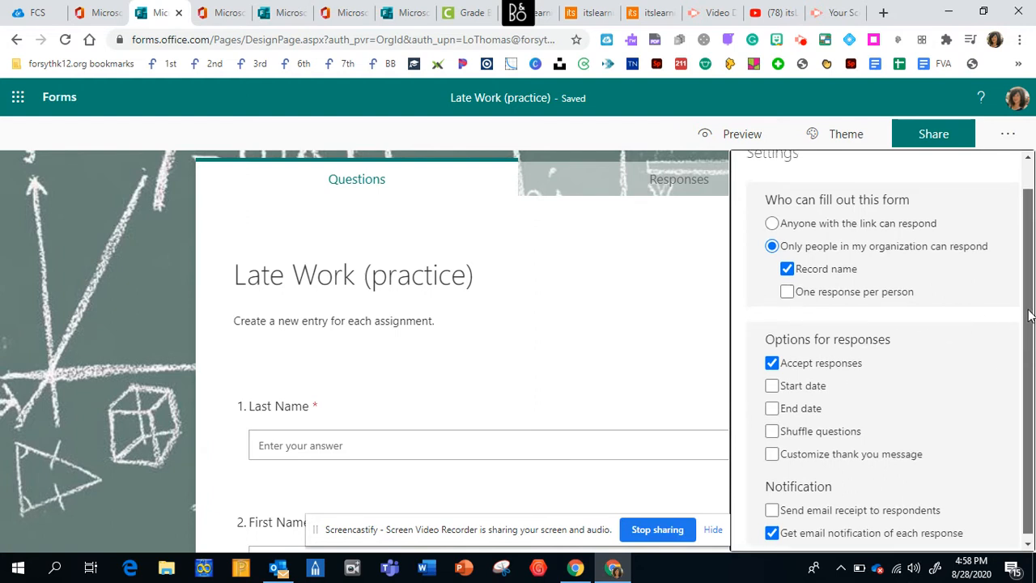
{"action": "left_click_drag", "start_coordinate": [1029, 338], "coordinate": [1028, 257]}
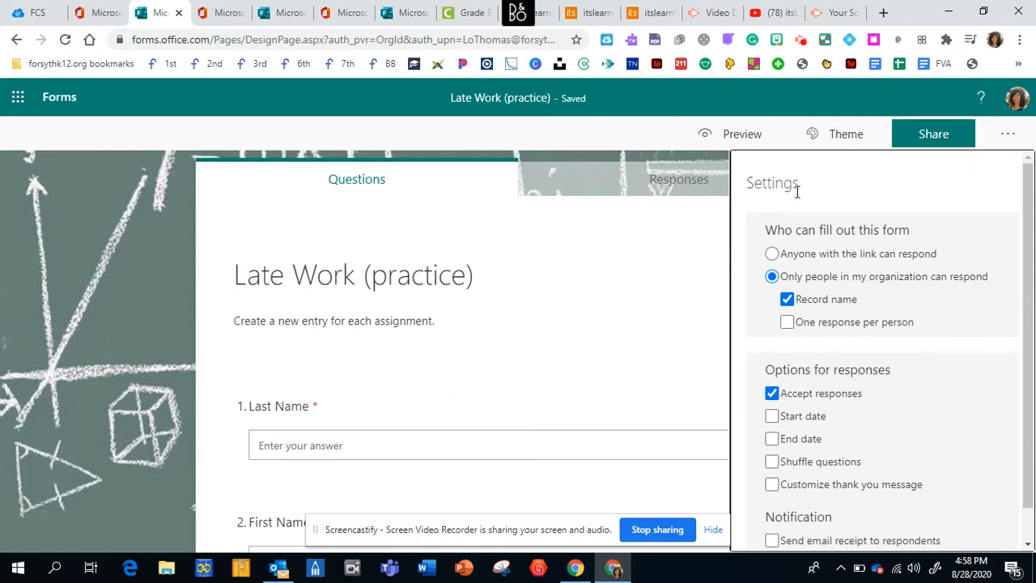
{"action": "left_click", "coordinate": [772, 255]}
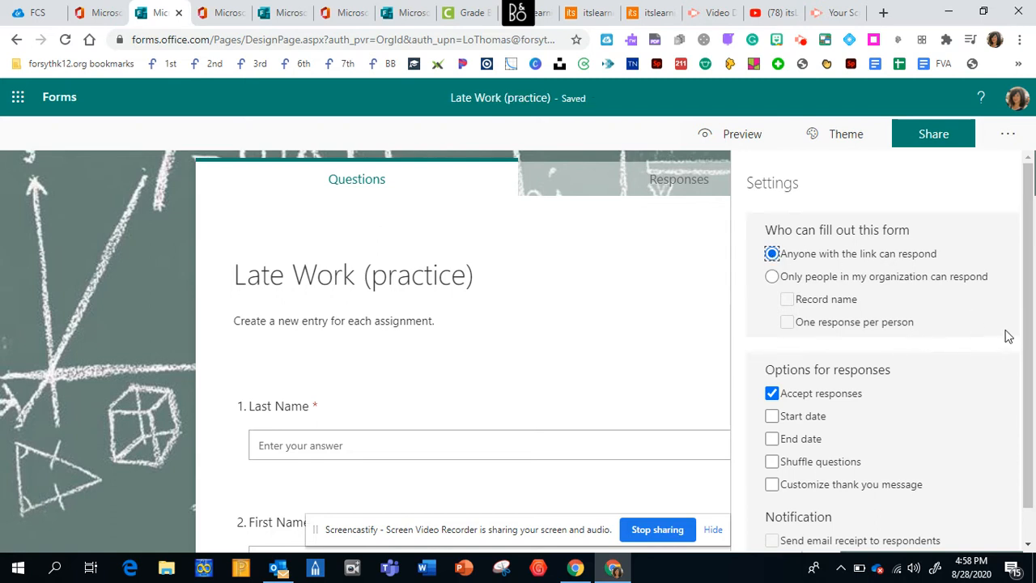
- Enable a customized thank you message reading "Thank you...I will update the grade book soon."
{"action": "scroll", "coordinate": [1025, 342], "scroll_direction": "down", "scroll_amount": 1}
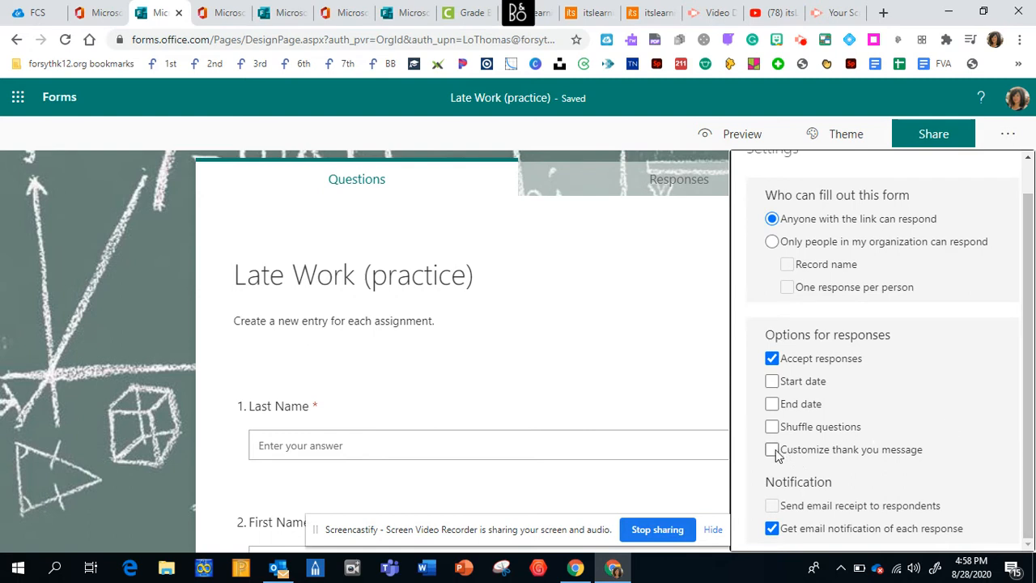
{"action": "left_click", "coordinate": [773, 450]}
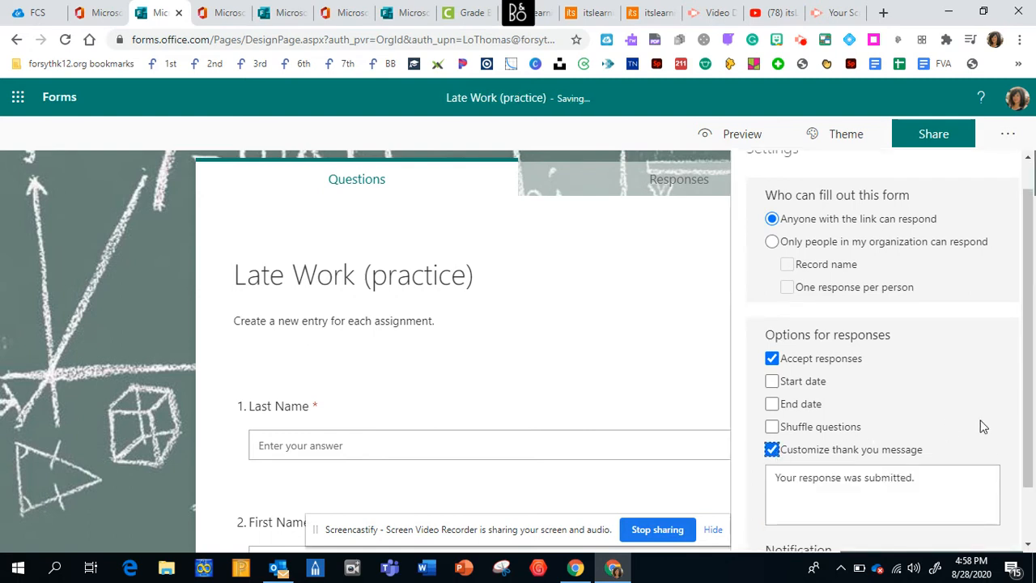
{"action": "scroll", "coordinate": [1025, 434], "scroll_direction": "down", "scroll_amount": 2}
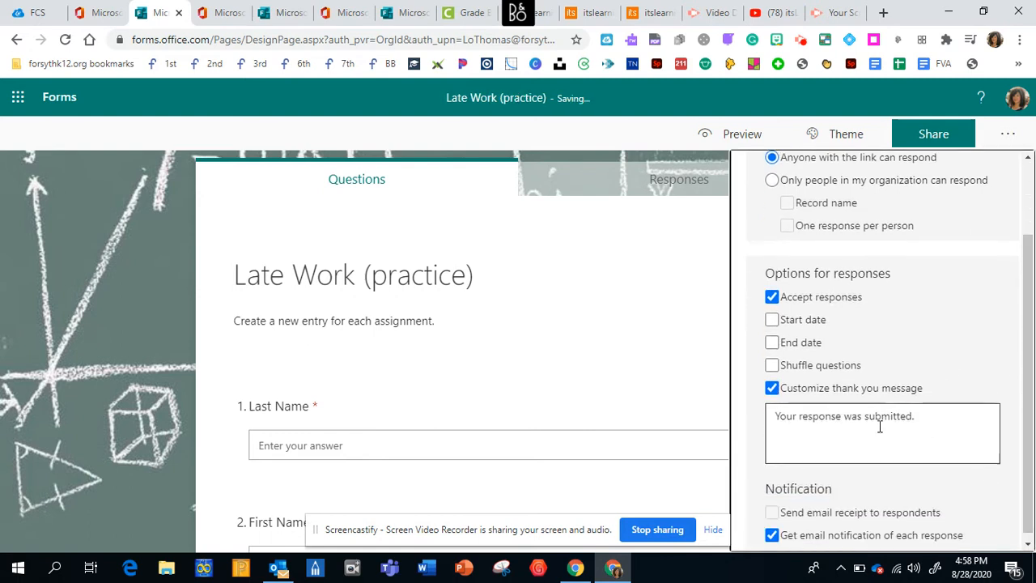
{"action": "triple_click", "coordinate": [881, 427]}
{"action": "type", "text": "Thank yo"}
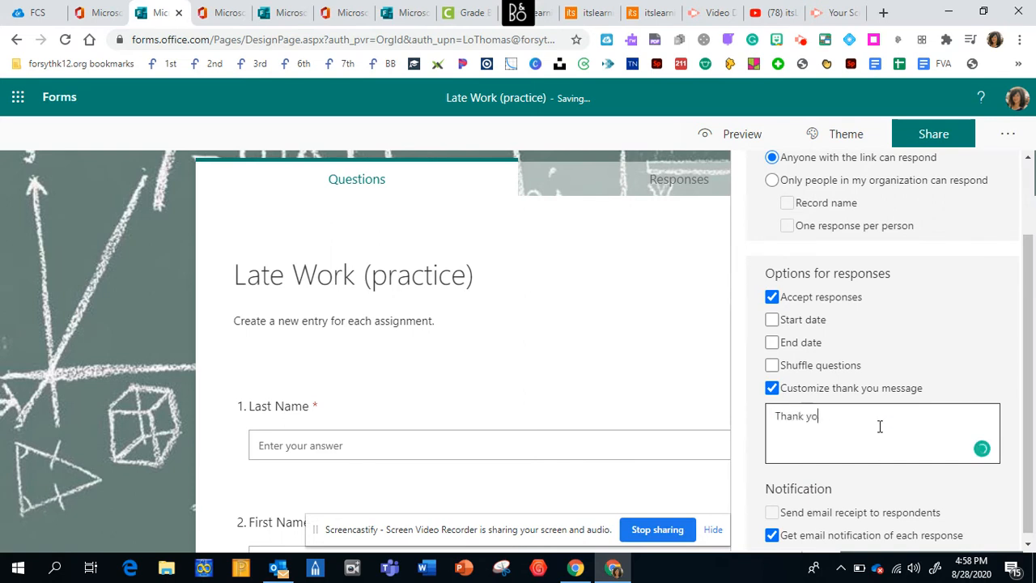
{"action": "type", "text": "u...I will update t"}
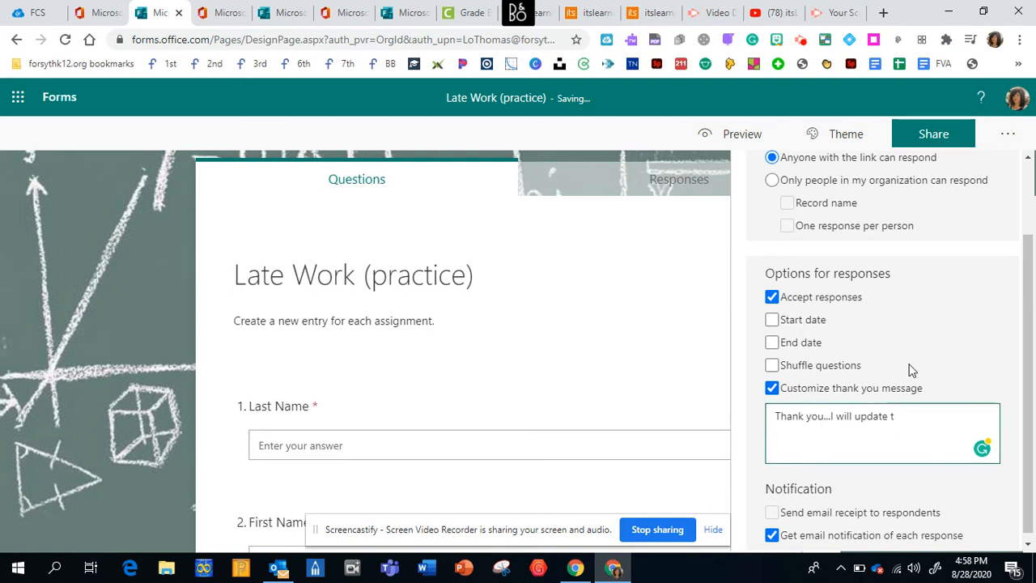
{"action": "type", "text": "he grade book soon"}
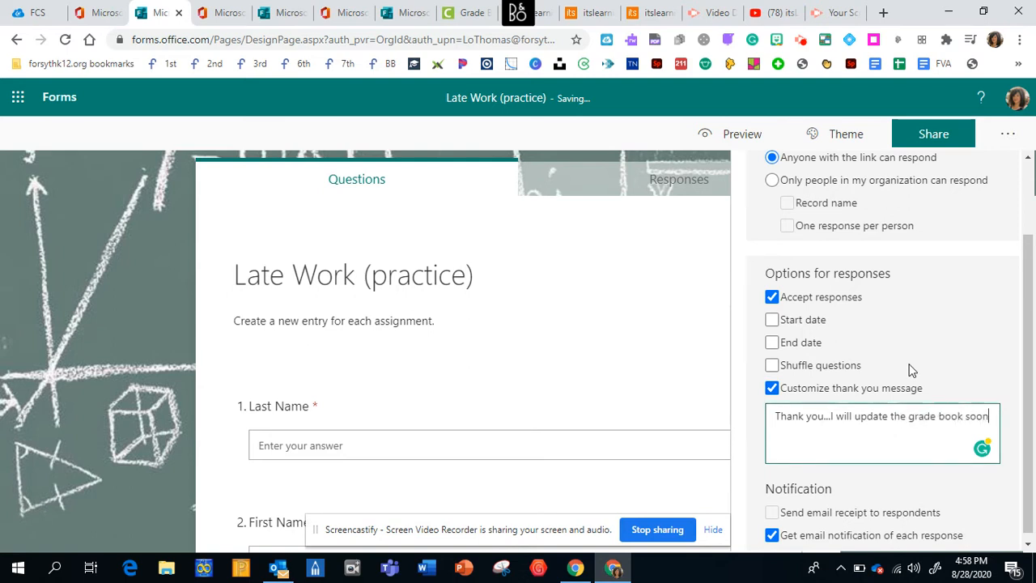
{"action": "type", "text": "."}
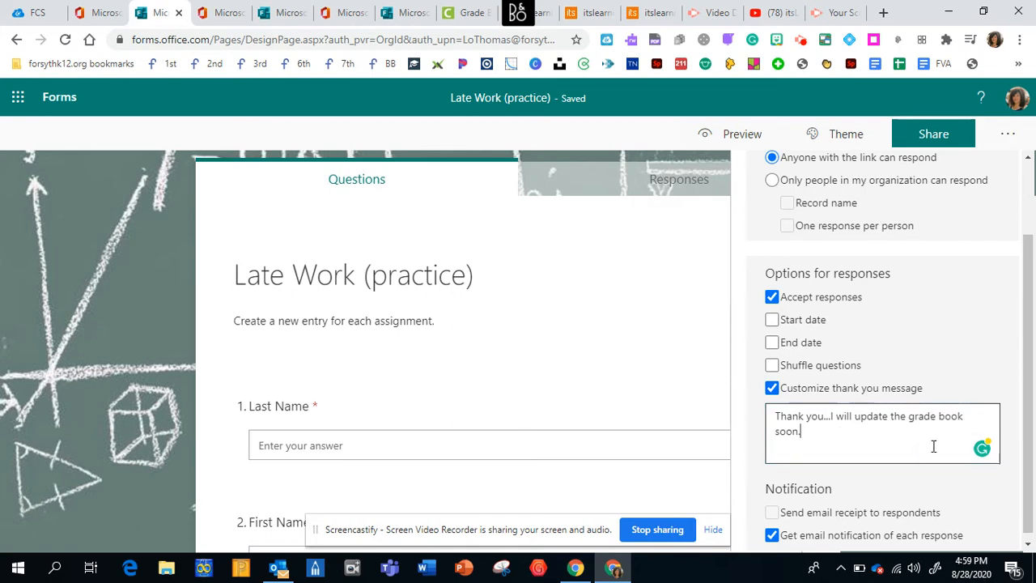
- Copy the form's response link from the sharing options, and copy its embed code for a webpage
{"action": "scroll", "coordinate": [1035, 389], "scroll_direction": "down", "scroll_amount": 3}
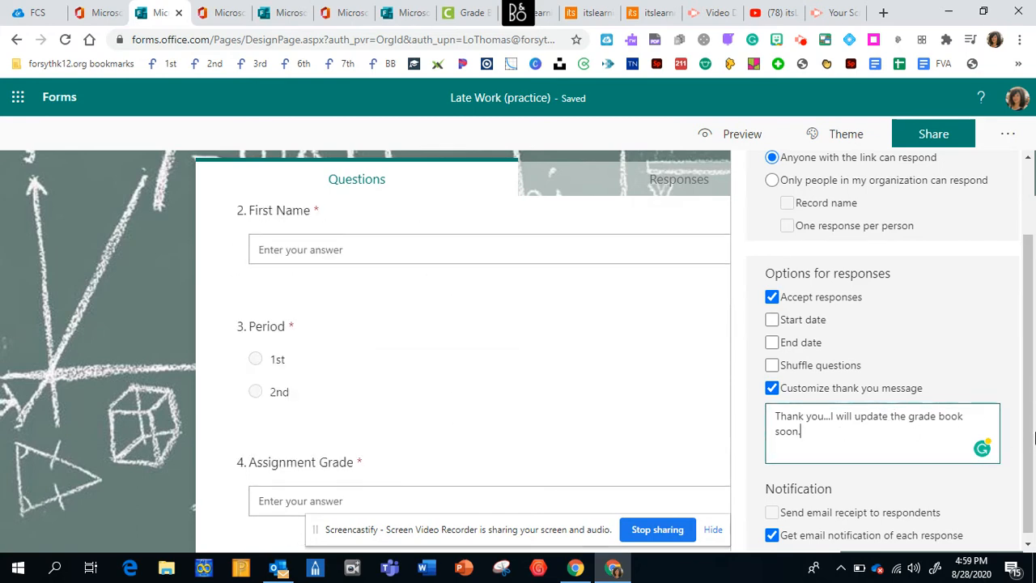
{"action": "left_click", "coordinate": [942, 137]}
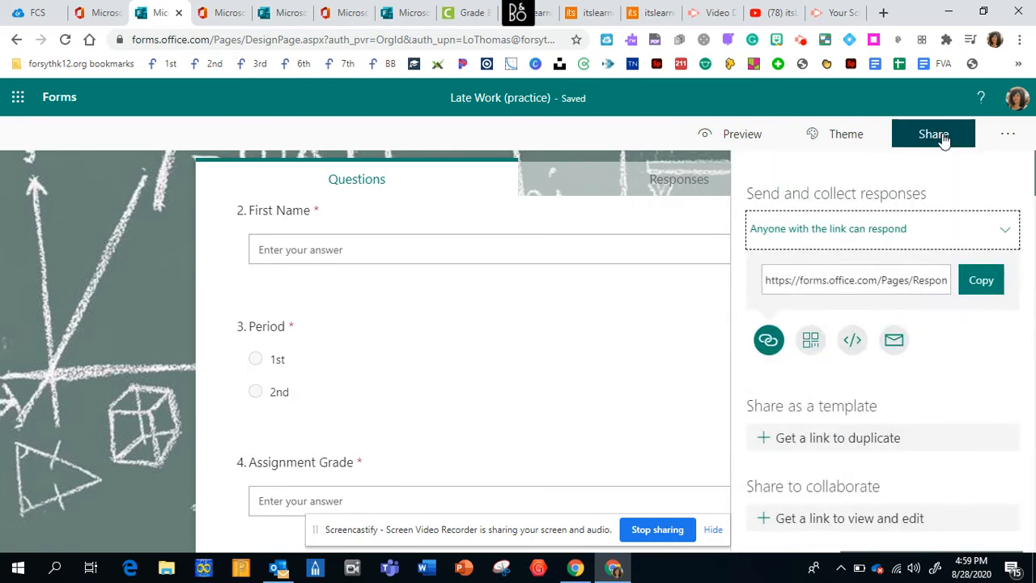
{"action": "left_click", "coordinate": [992, 288]}
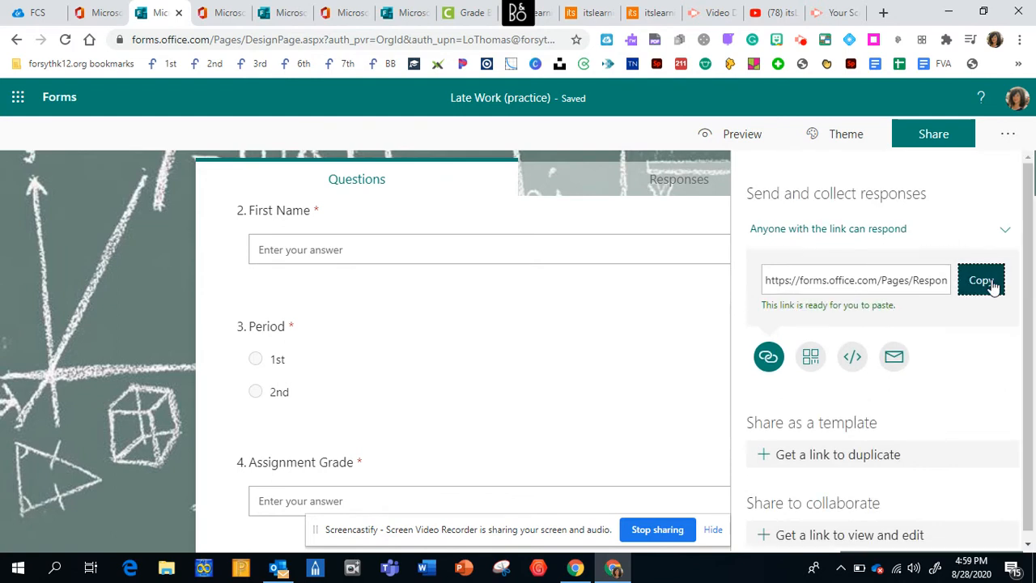
{"action": "left_click", "coordinate": [854, 363]}
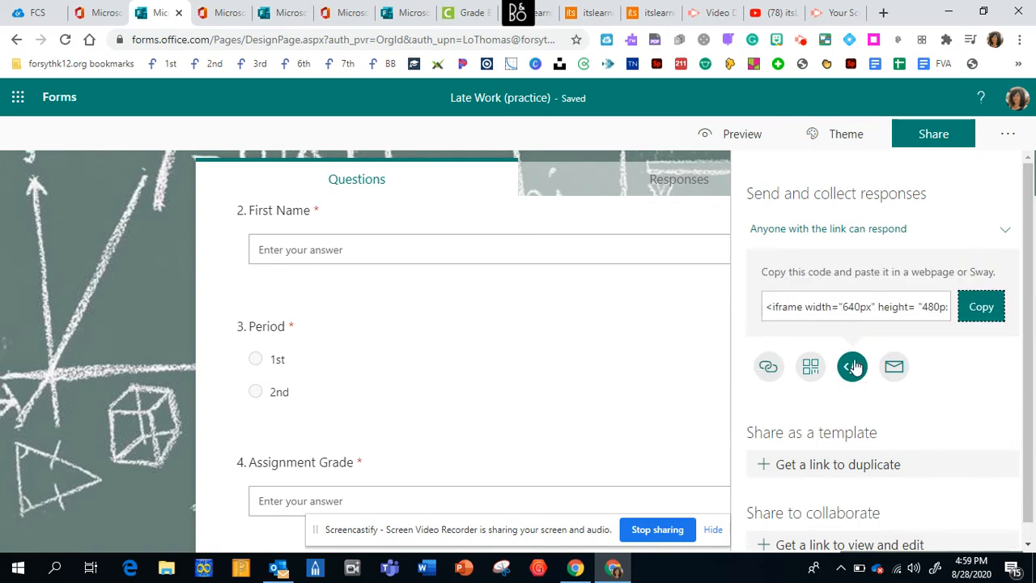
{"action": "left_click", "coordinate": [982, 310]}
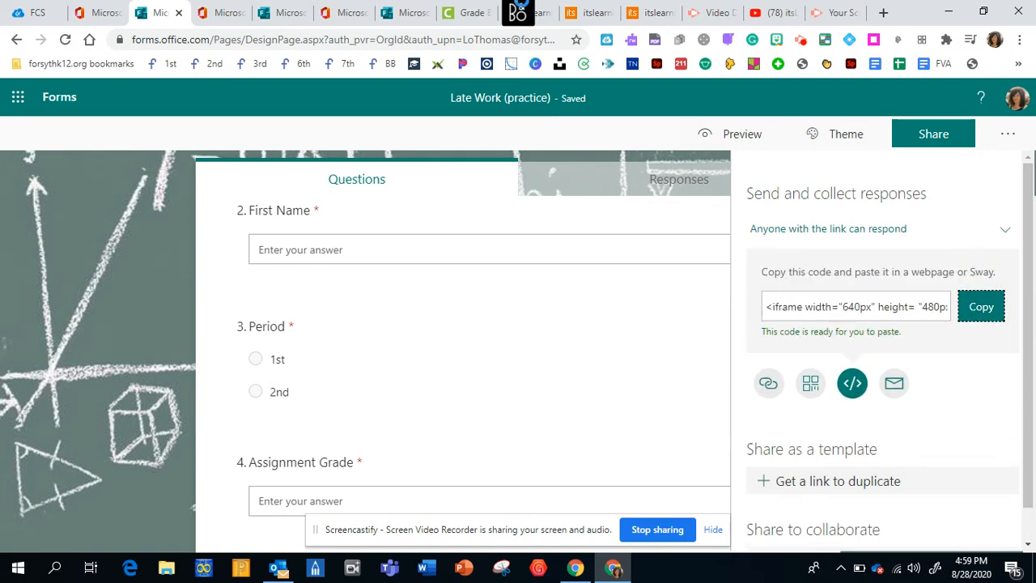
- Switch to itslearning and open the Advanced Math course overview at the helpful links and Late Work Form block
{"action": "left_click", "coordinate": [579, 16]}
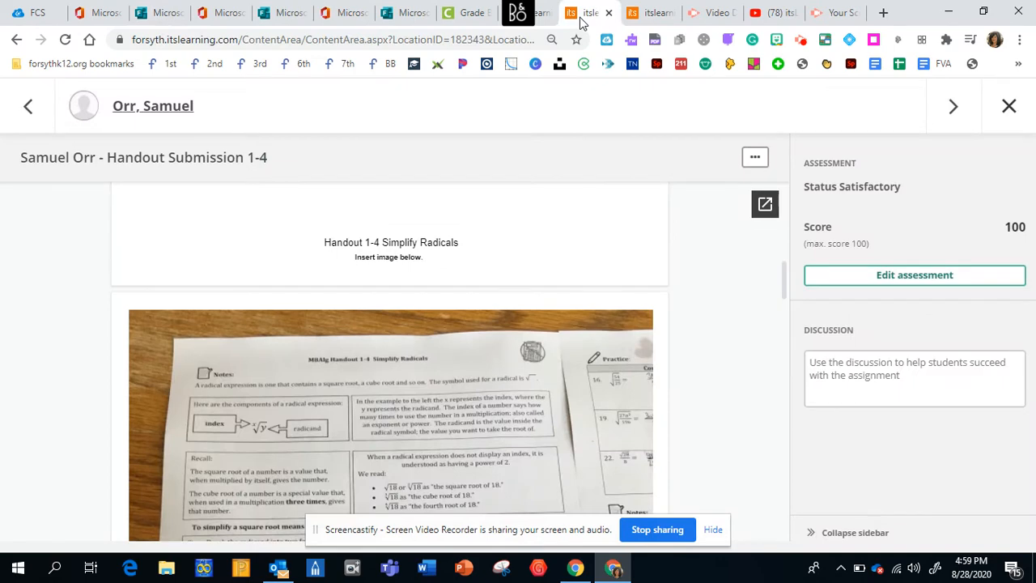
{"action": "left_click", "coordinate": [639, 16]}
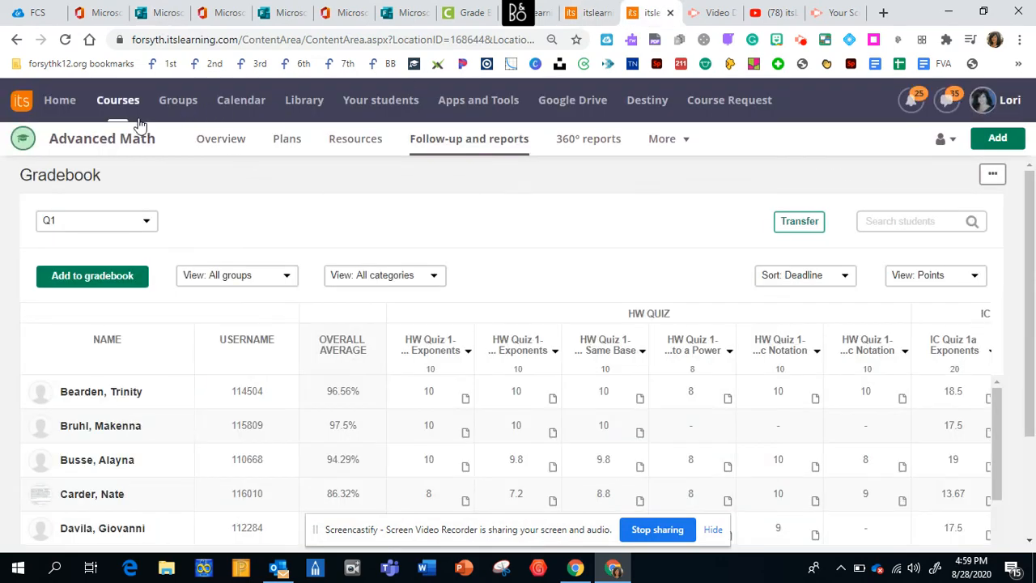
{"action": "left_click", "coordinate": [224, 141]}
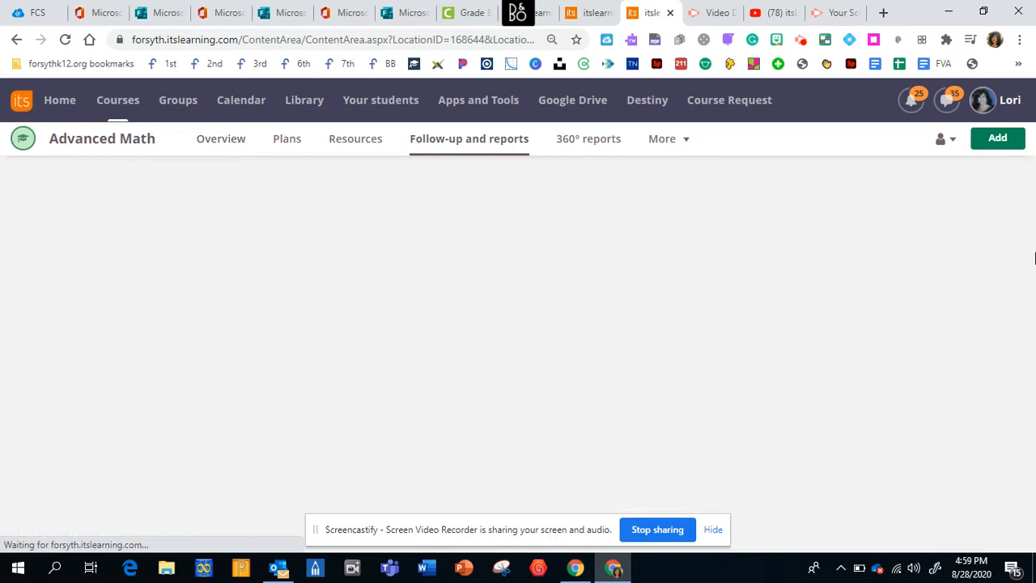
{"action": "left_click_drag", "start_coordinate": [1027, 243], "coordinate": [1031, 337]}
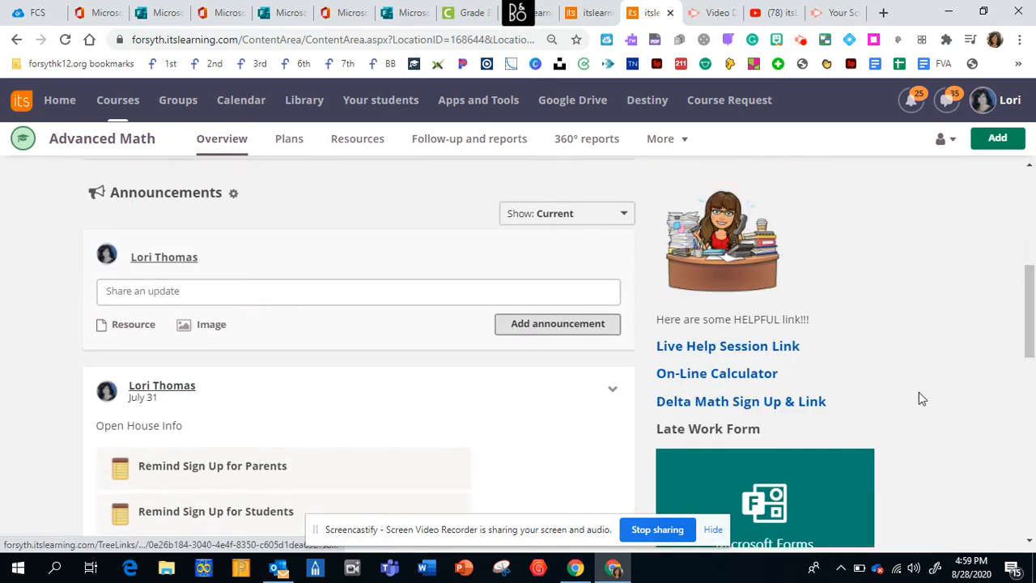
- Open the "Welcome to Advanced Math!" sticky text box on the course overview for editing and expand its additional formatting options
{"action": "scroll", "coordinate": [1031, 322], "scroll_direction": "down", "scroll_amount": 2}
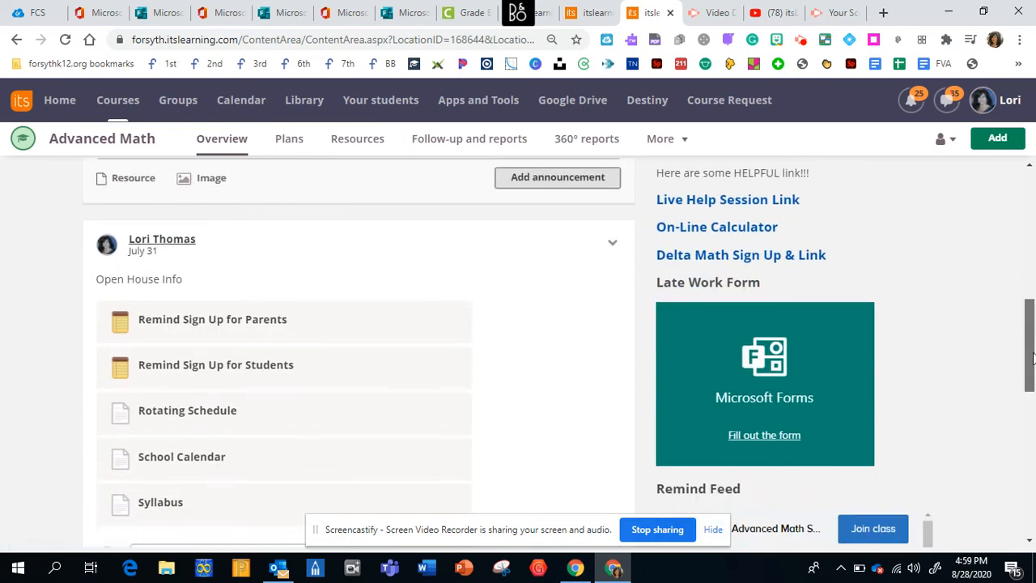
{"action": "scroll", "coordinate": [957, 286], "scroll_direction": "up", "scroll_amount": 3}
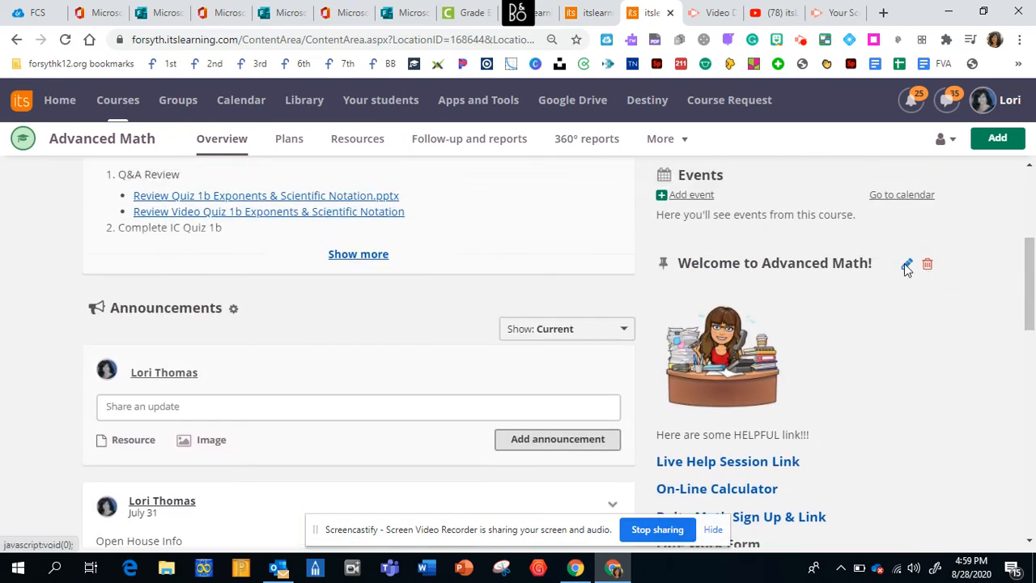
{"action": "left_click", "coordinate": [907, 265]}
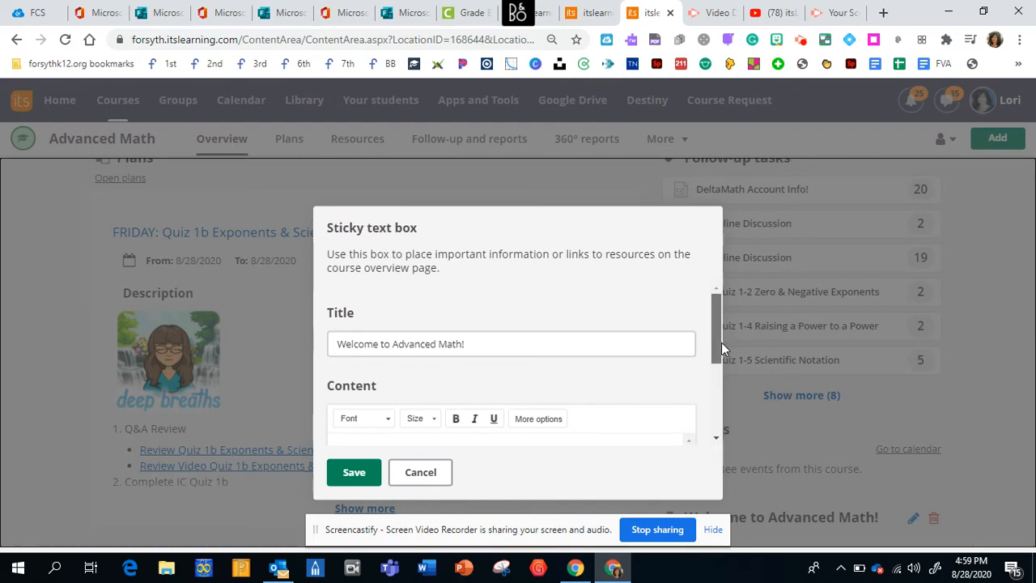
{"action": "scroll", "coordinate": [721, 342], "scroll_direction": "down", "scroll_amount": 1}
{"action": "left_click", "coordinate": [539, 400]}
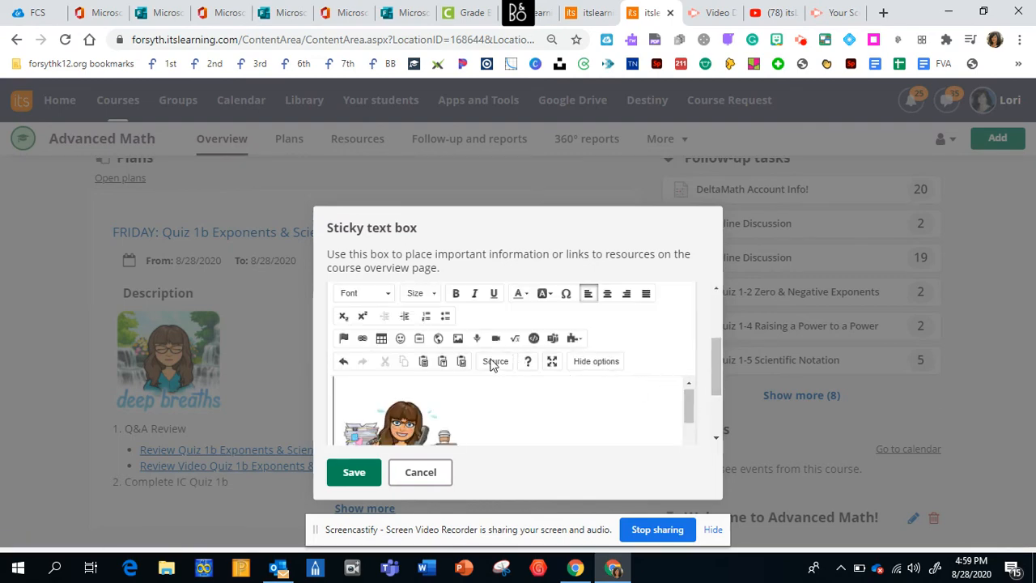
{"action": "left_click_drag", "start_coordinate": [689, 414], "coordinate": [689, 427]}
{"action": "left_click_drag", "start_coordinate": [715, 371], "coordinate": [713, 425]}
{"action": "left_click_drag", "start_coordinate": [688, 324], "coordinate": [686, 301]}
{"action": "left_click_drag", "start_coordinate": [717, 391], "coordinate": [620, 353]}
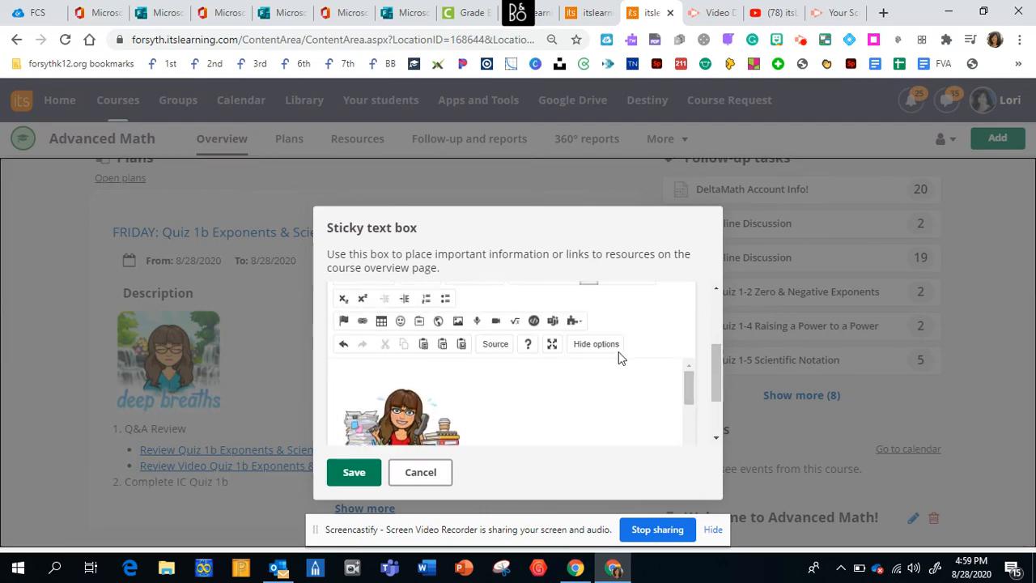
- Examine the Late Work Form's iframe embed code in the sticky text box's HTML source, and save the box
{"action": "left_click", "coordinate": [501, 344]}
{"action": "left_click_drag", "start_coordinate": [689, 385], "coordinate": [714, 421]}
{"action": "left_click_drag", "start_coordinate": [692, 336], "coordinate": [690, 379]}
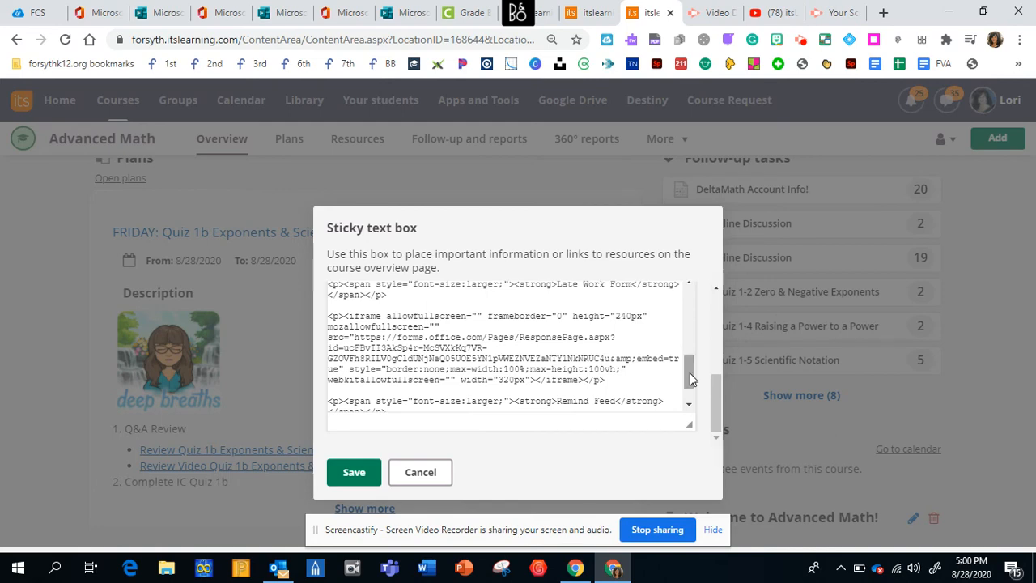
{"action": "left_click_drag", "start_coordinate": [690, 372], "coordinate": [686, 356]}
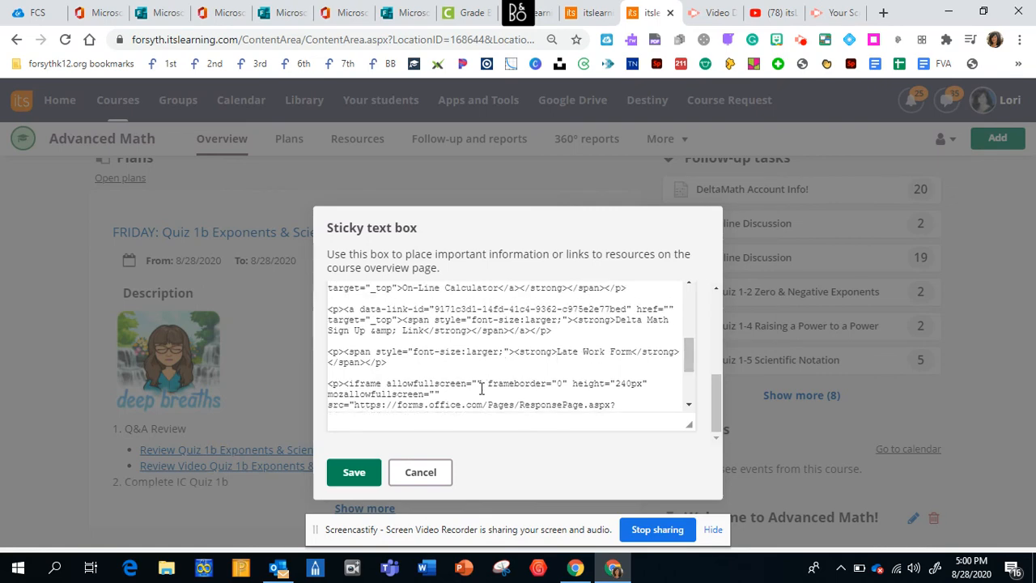
{"action": "left_click_drag", "start_coordinate": [690, 356], "coordinate": [692, 362]}
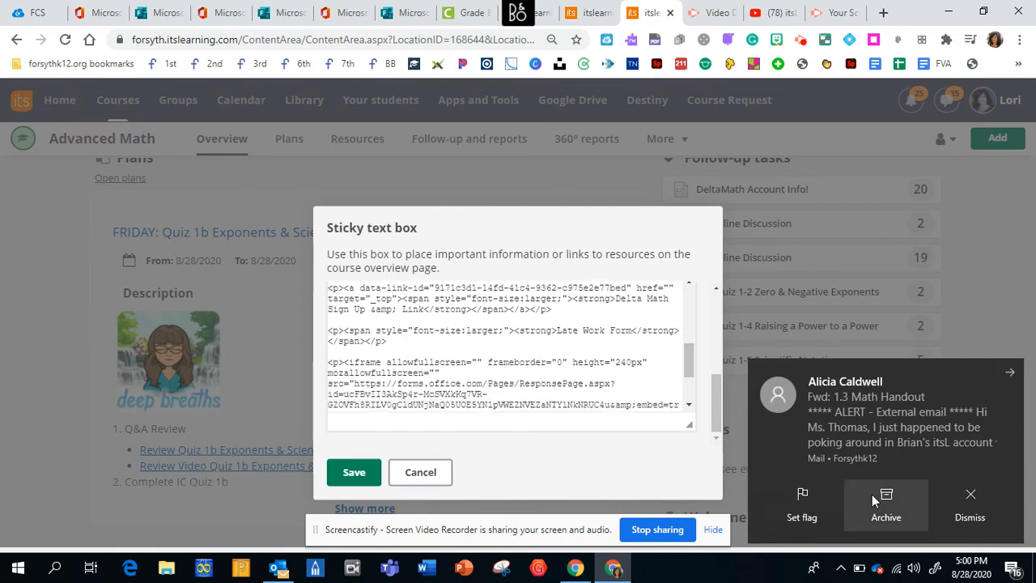
{"action": "left_click", "coordinate": [968, 500]}
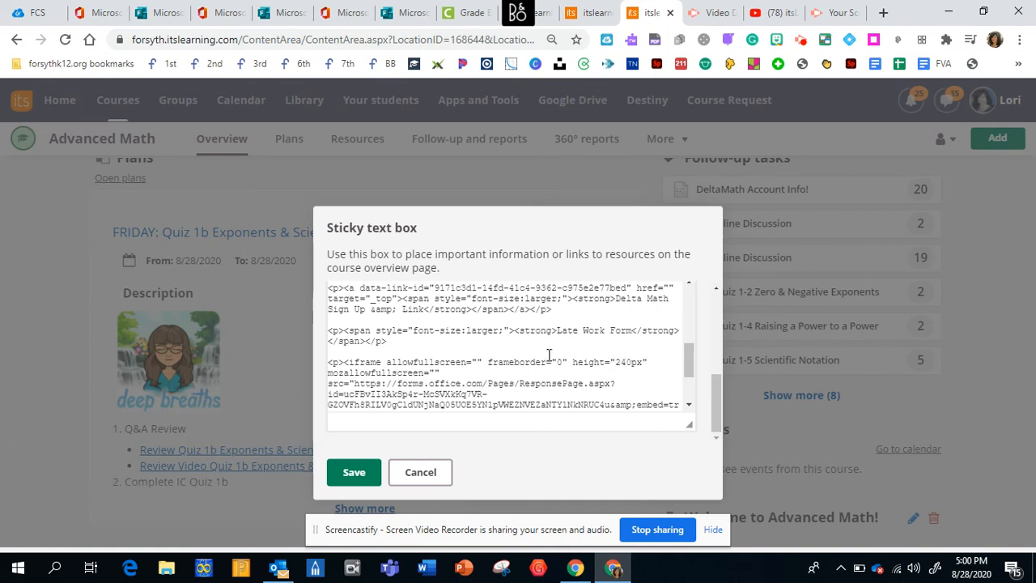
{"action": "left_click_drag", "start_coordinate": [690, 360], "coordinate": [690, 376]}
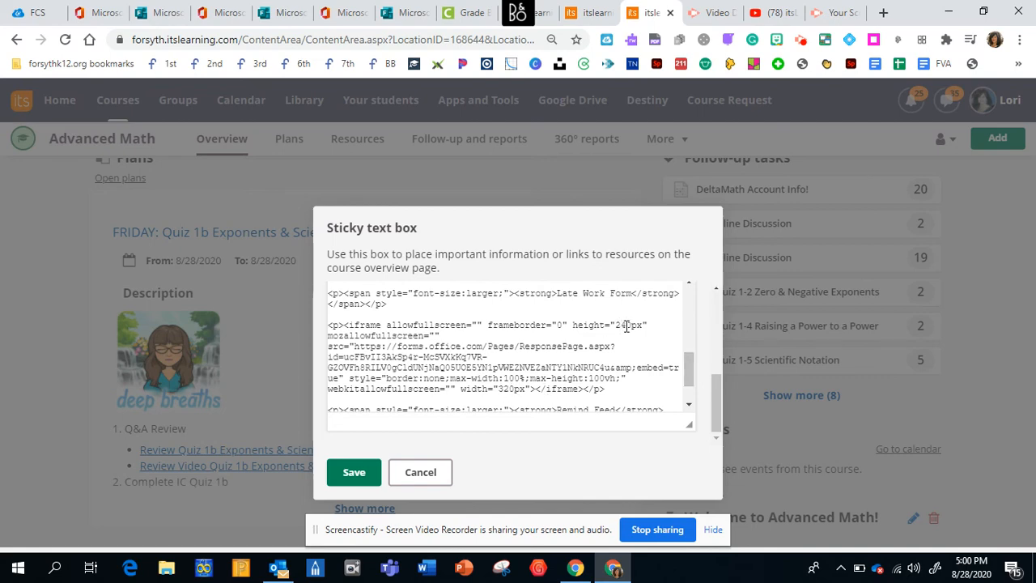
{"action": "left_click", "coordinate": [353, 473]}
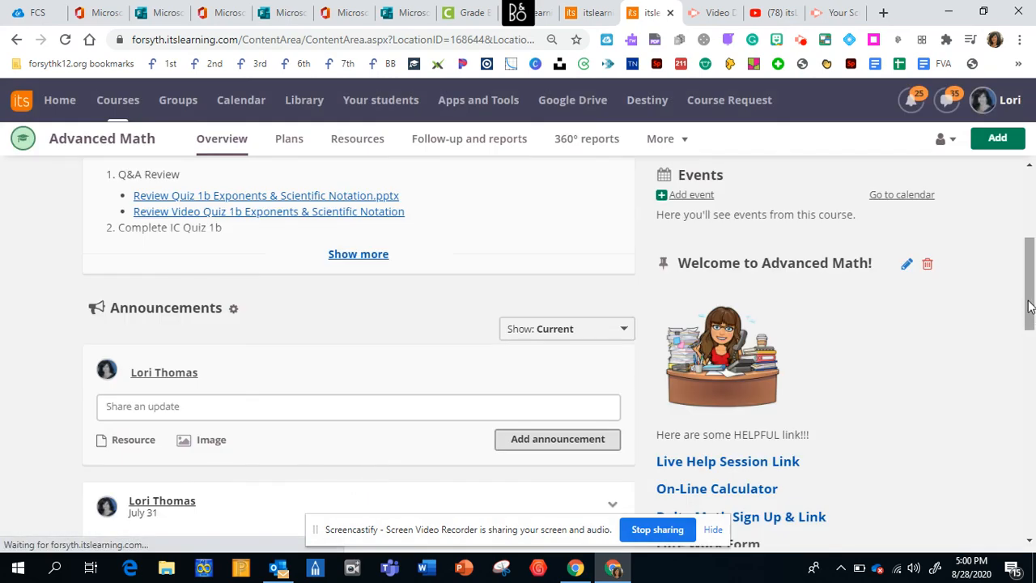
- Check the form embedded under Late Work Form by opening it for filling out, and close its window
{"action": "left_click_drag", "start_coordinate": [1028, 304], "coordinate": [1030, 377]}
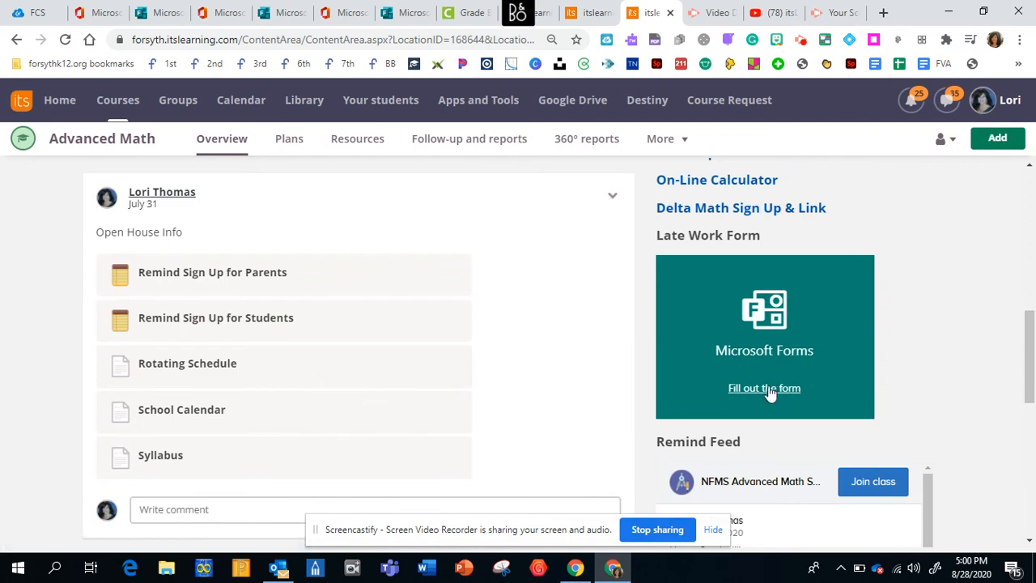
{"action": "left_click", "coordinate": [764, 389]}
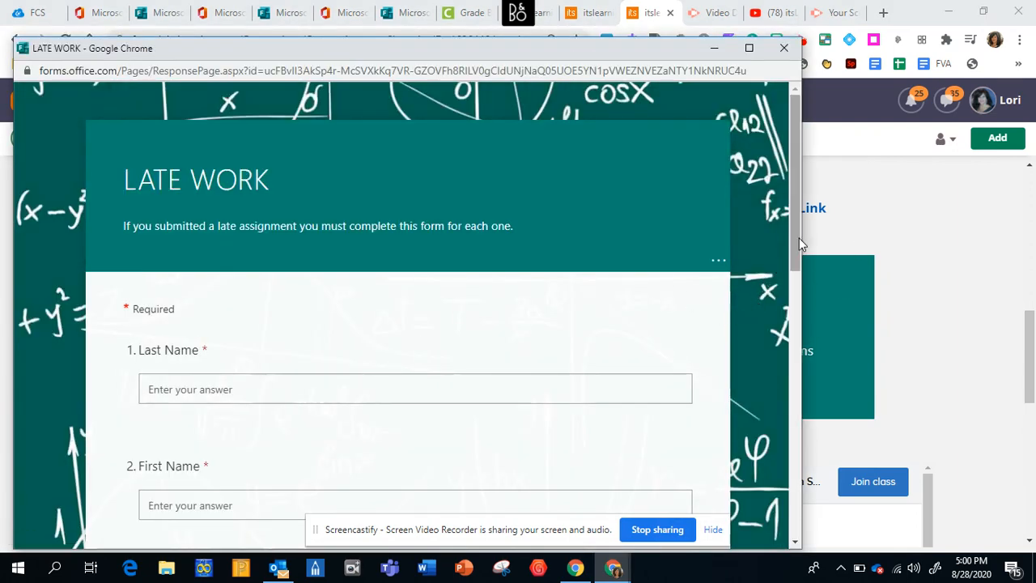
{"action": "mouse_move", "coordinate": [798, 237]}
{"action": "left_mouse_down"}
{"action": "mouse_move", "coordinate": [796, 327]}
{"action": "mouse_move", "coordinate": [798, 238]}
{"action": "left_mouse_up"}
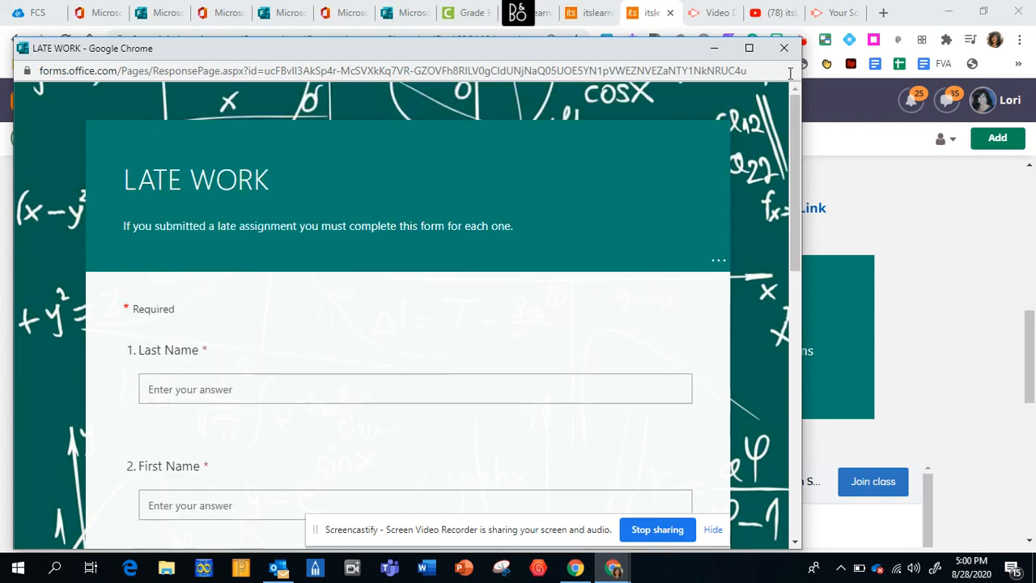
{"action": "left_click", "coordinate": [784, 48]}
- Switch to Microsoft Forms through the Office home page and open the responses of the LATE WORK form
{"action": "left_click", "coordinate": [99, 12]}
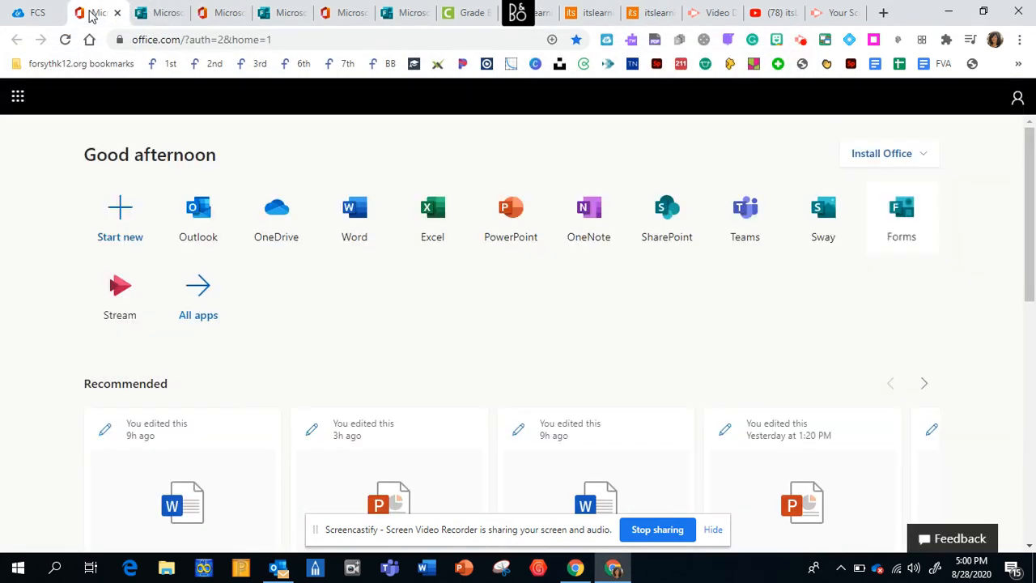
{"action": "left_click", "coordinate": [905, 217]}
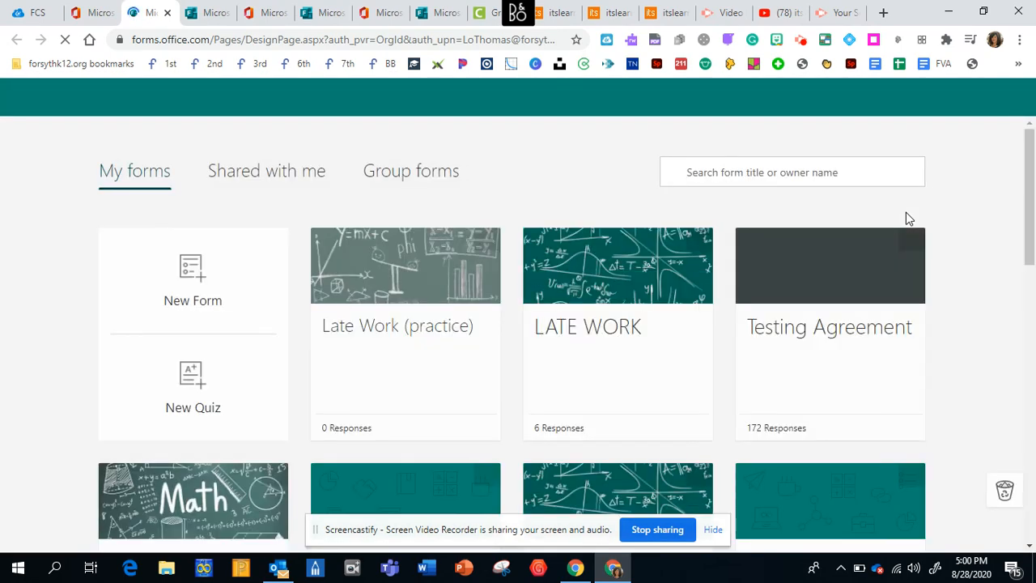
{"action": "left_click", "coordinate": [572, 294]}
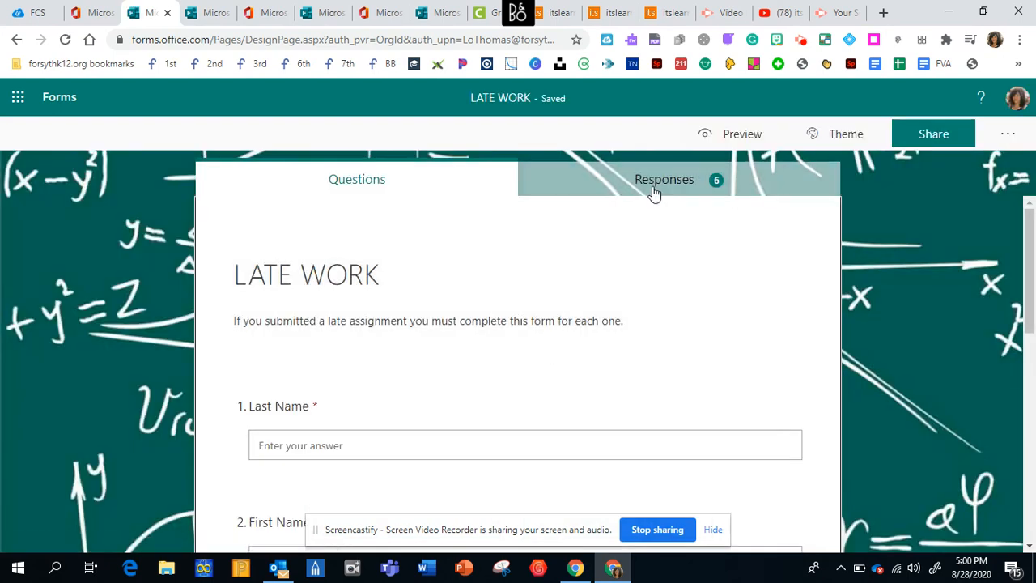
{"action": "left_click", "coordinate": [654, 191]}
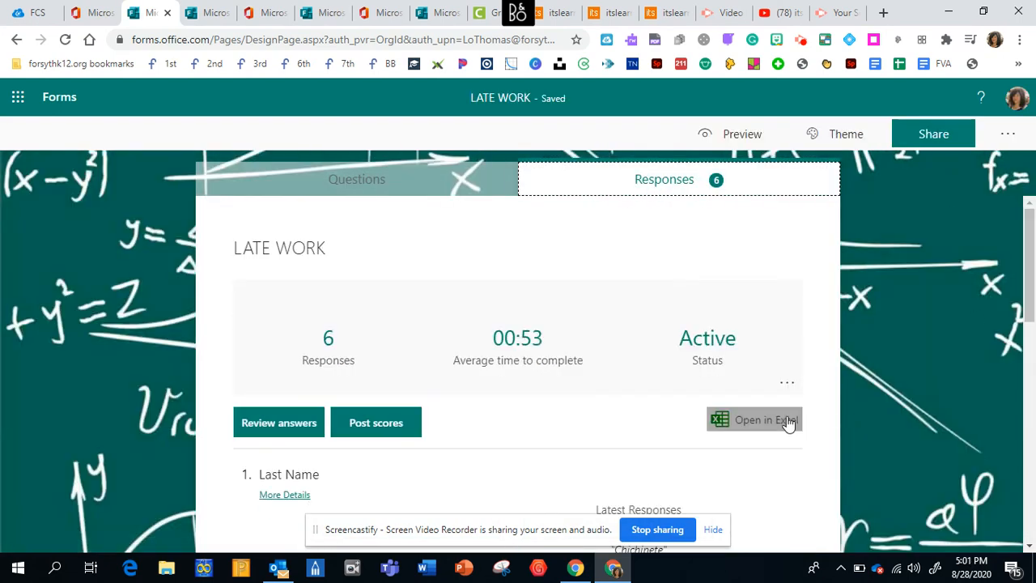